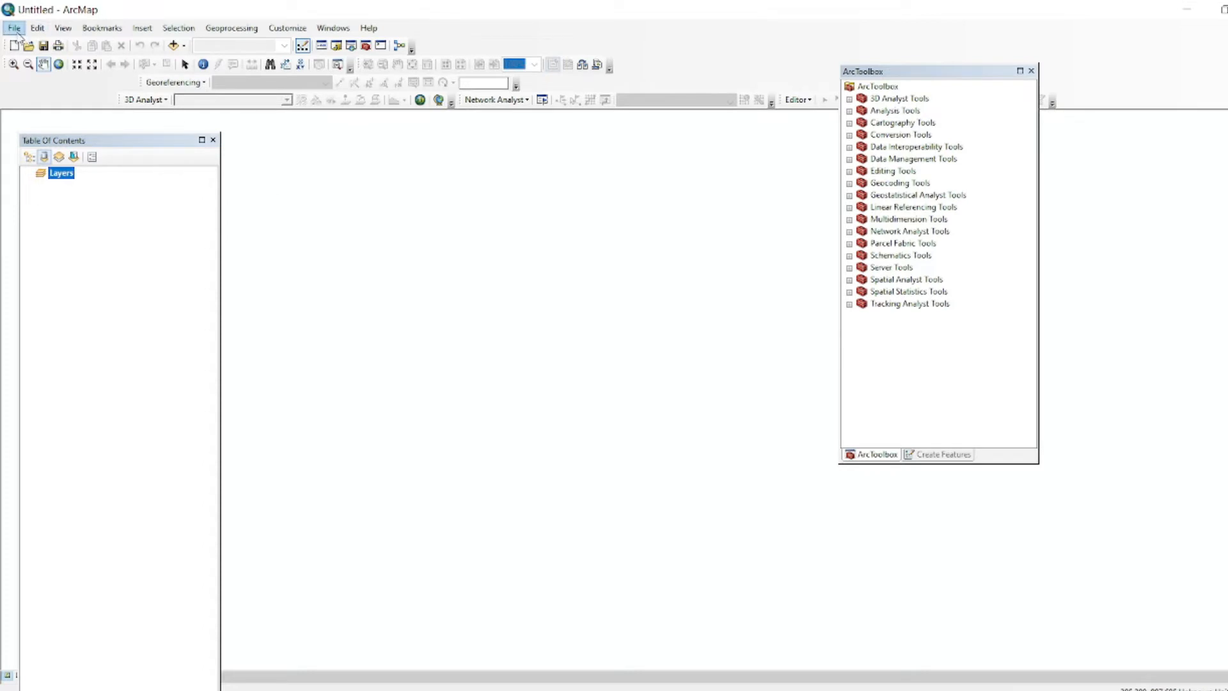
Open the Tutorial9-2 map document from the Maps folder.
click(16, 29)
click(38, 56)
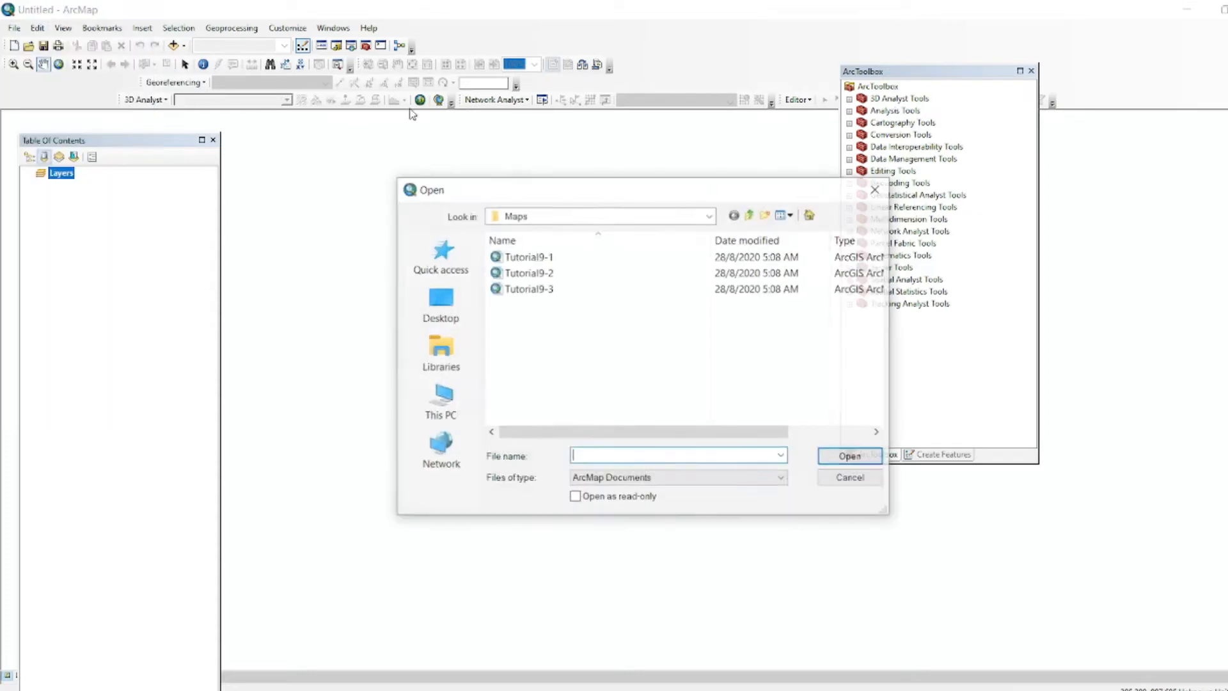
click(557, 272)
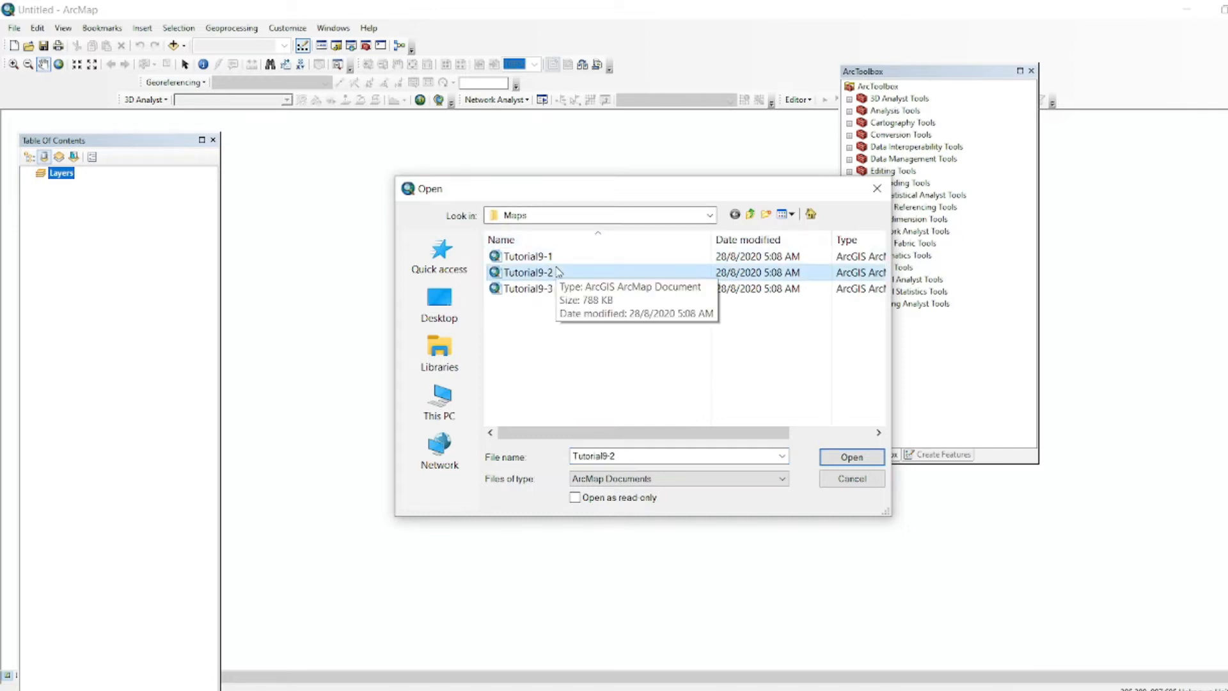
click(833, 457)
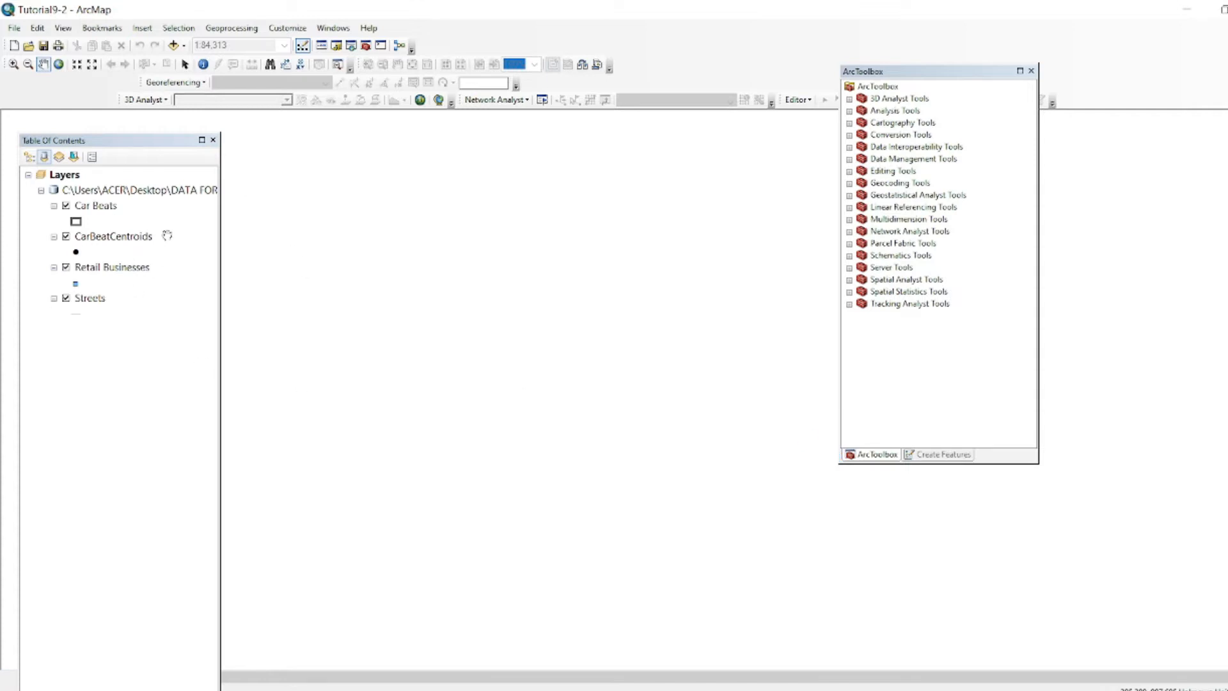
Save a copy of the map document as Tutorial9-2 in the MyExercises\Chapter9 folder.
click(16, 28)
click(28, 74)
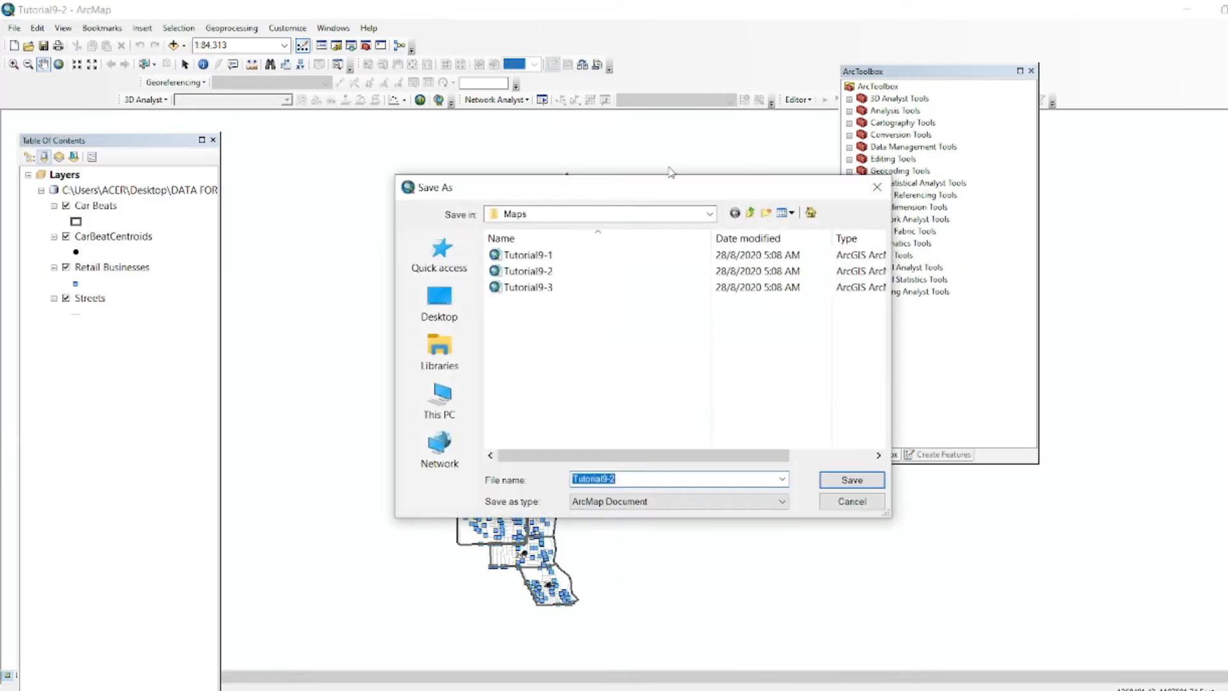
click(750, 213)
double_click(546, 287)
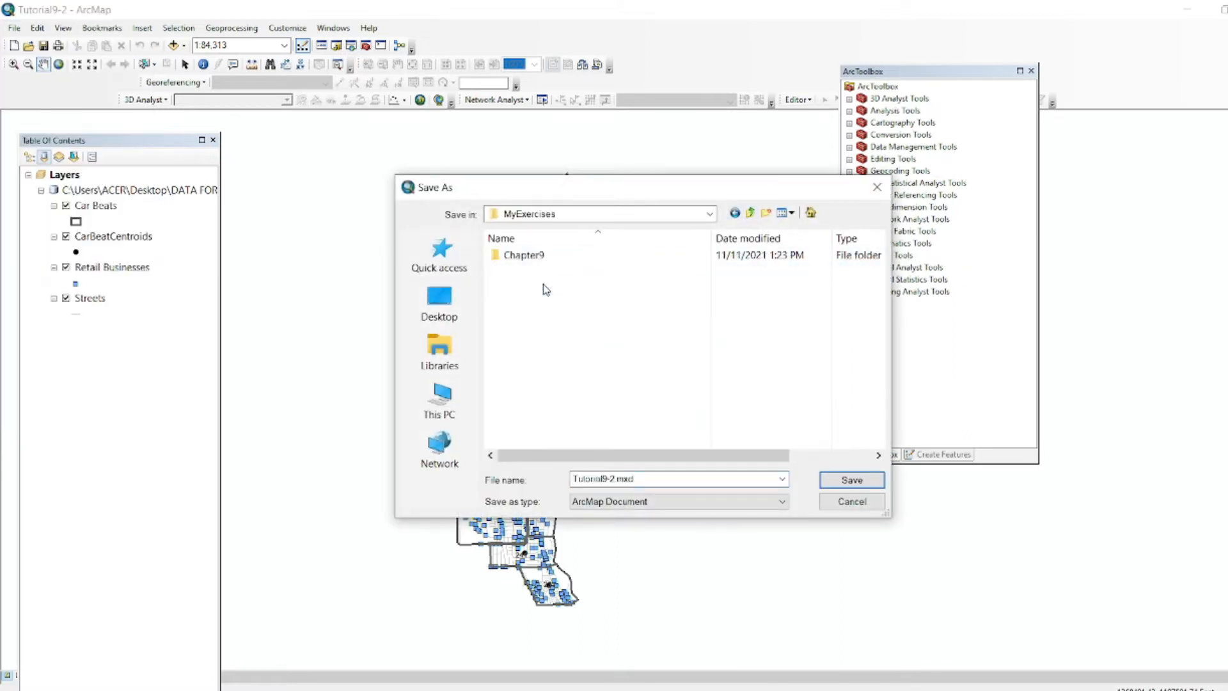
double_click(549, 255)
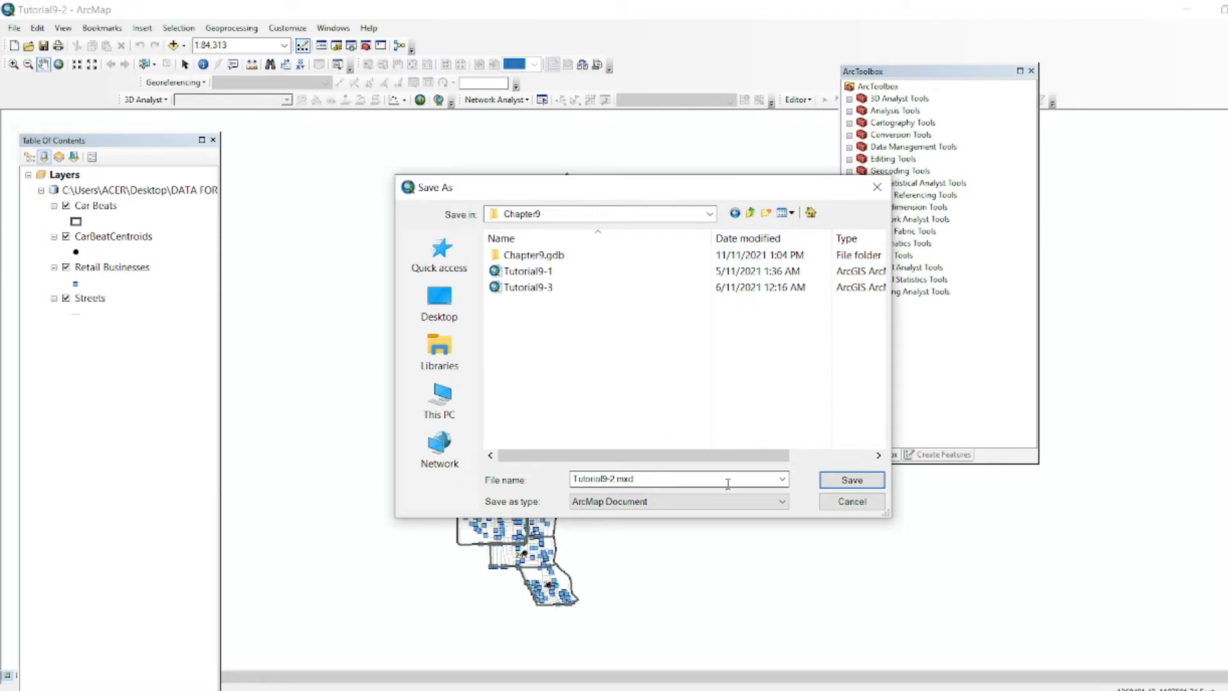
click(832, 485)
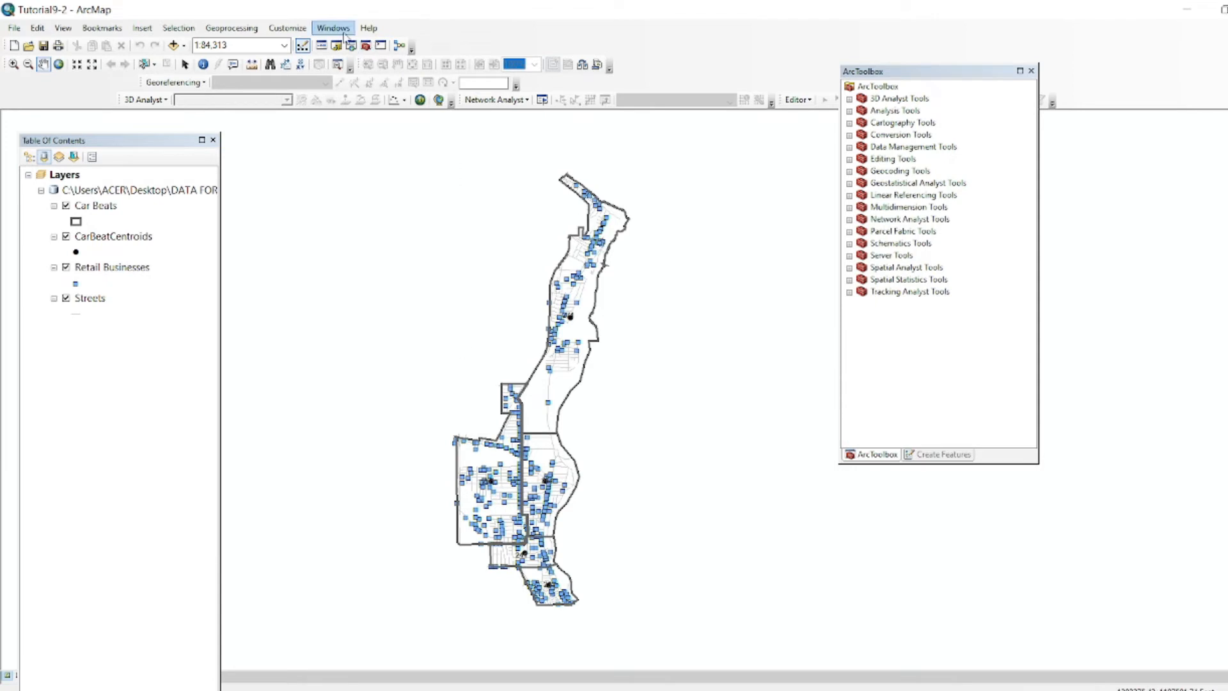
Search for Buffers and open the Buffer (Analysis) tool.
click(319, 32)
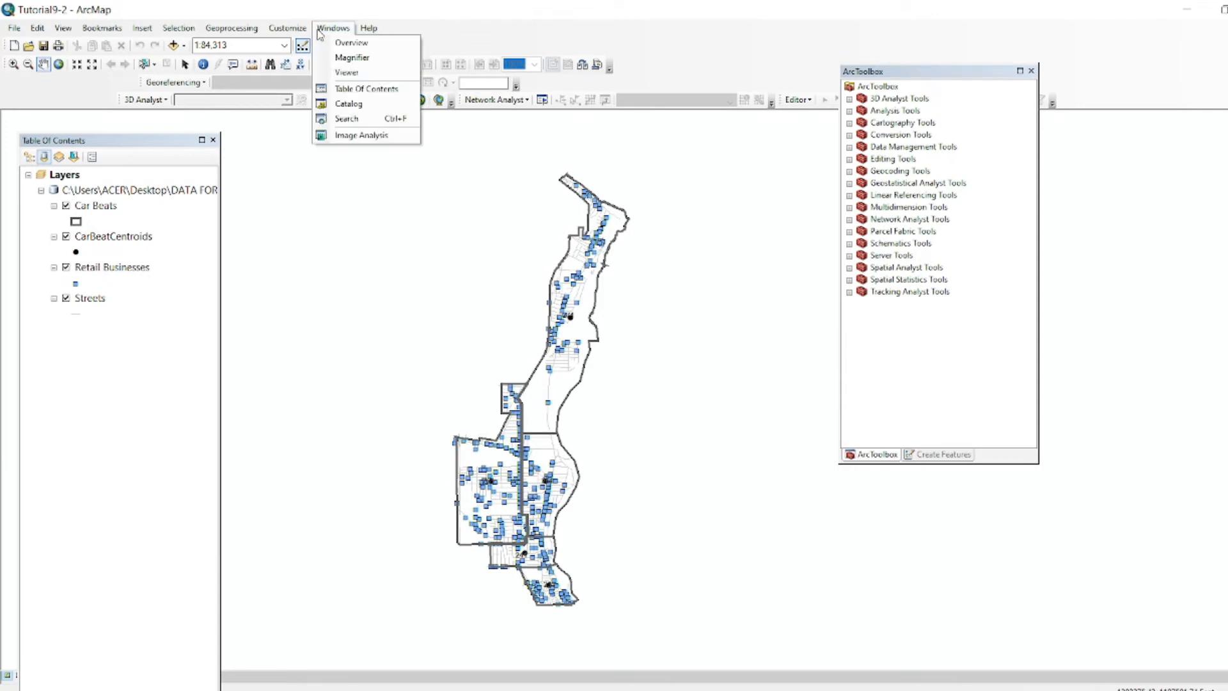
click(344, 118)
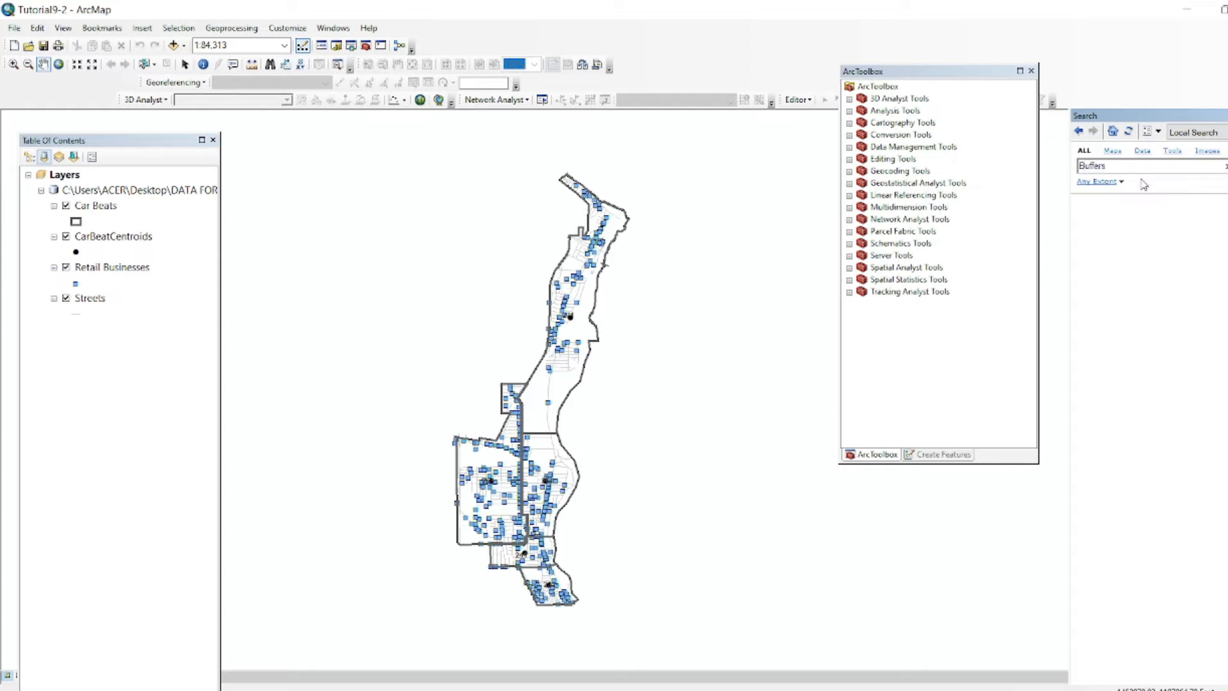
key(Return)
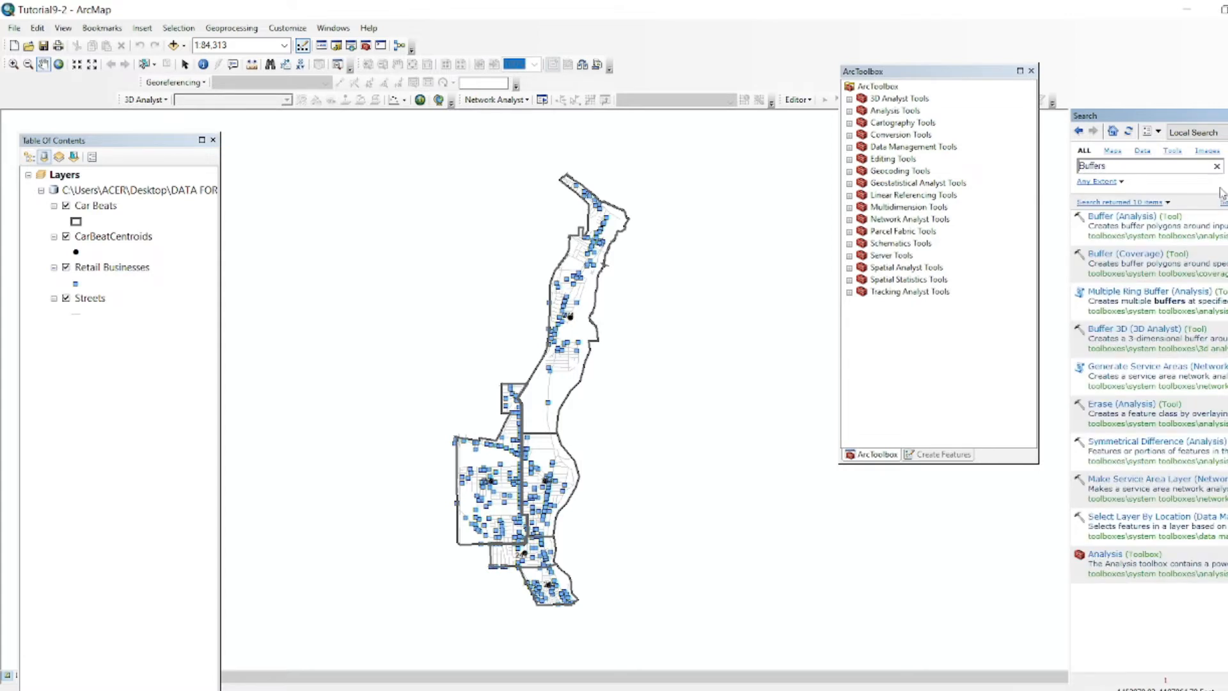
click(1137, 222)
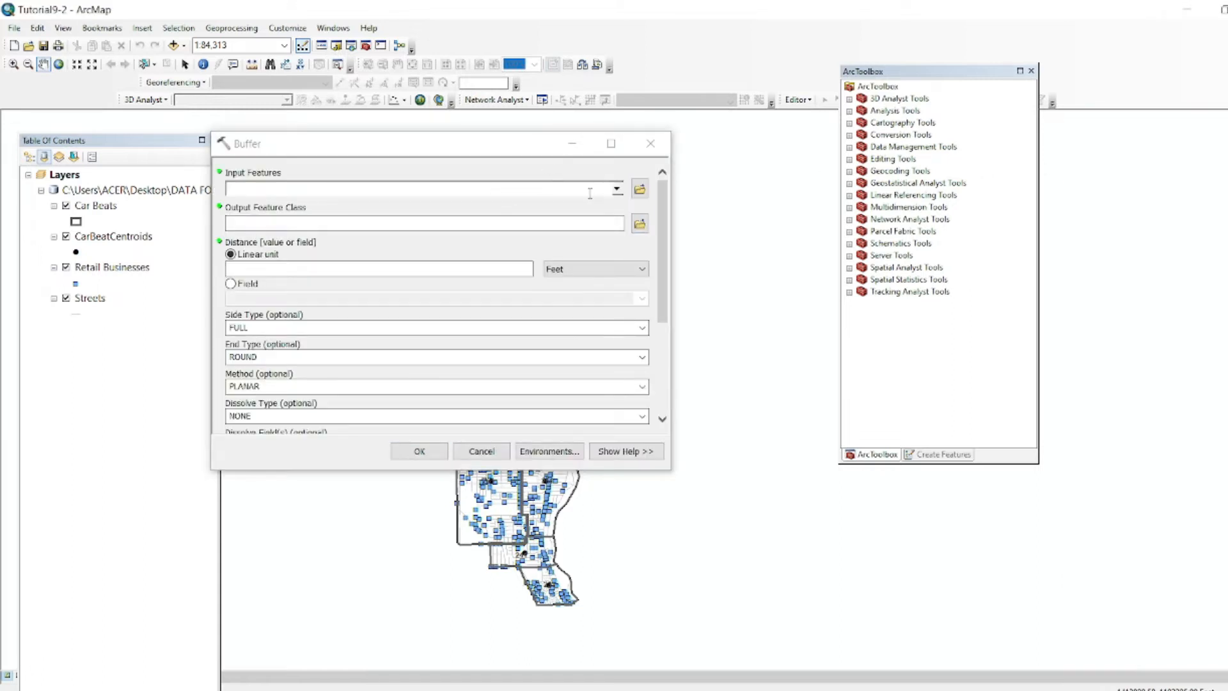
Set CarBeatCentroids as the buffer input and carbeatscentroidsbuffers2 in the Chapter9 folder as the output feature class.
click(617, 190)
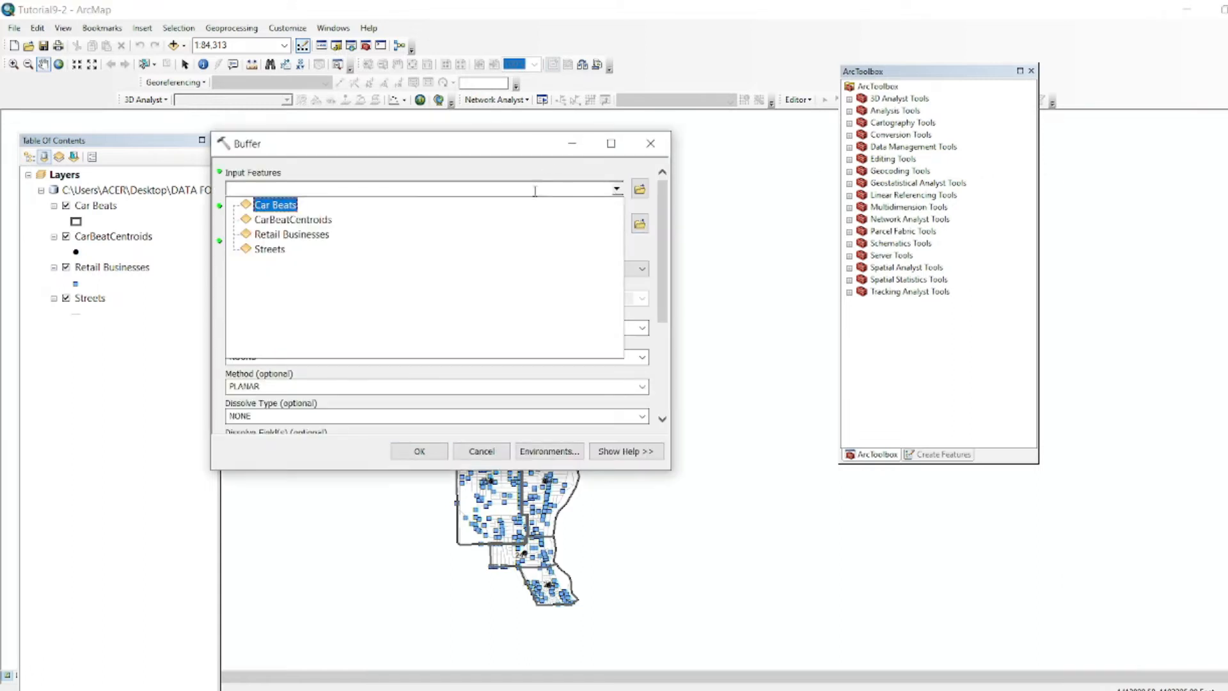
click(300, 219)
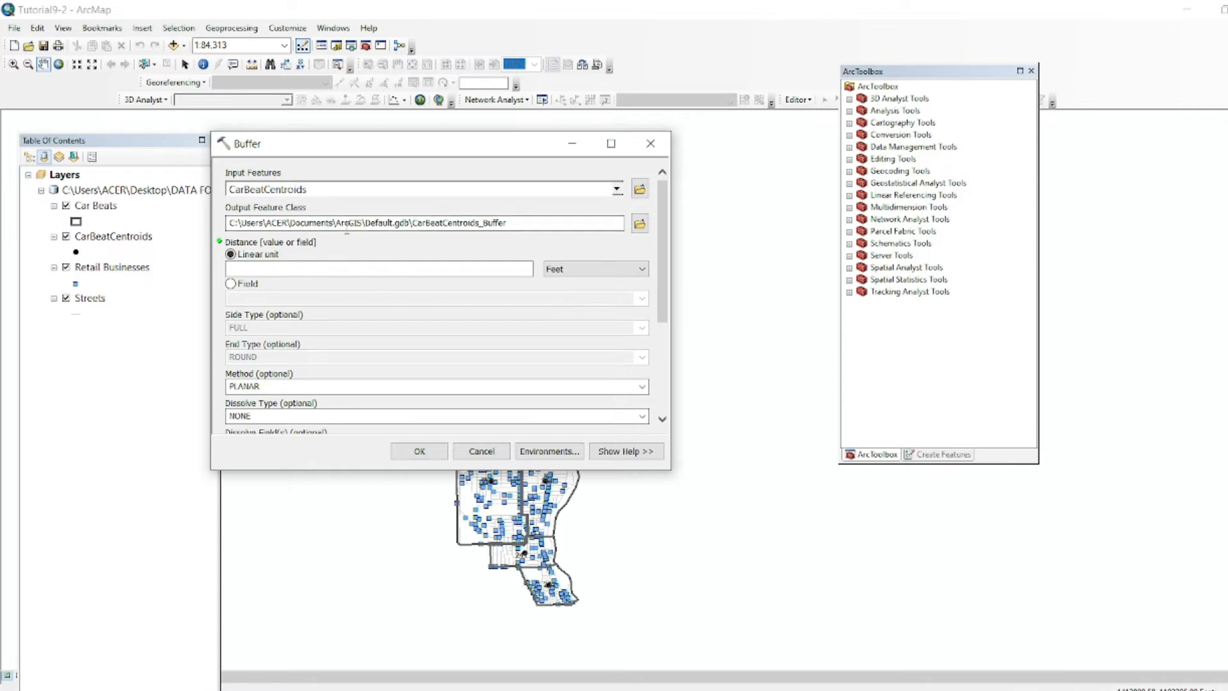
click(640, 225)
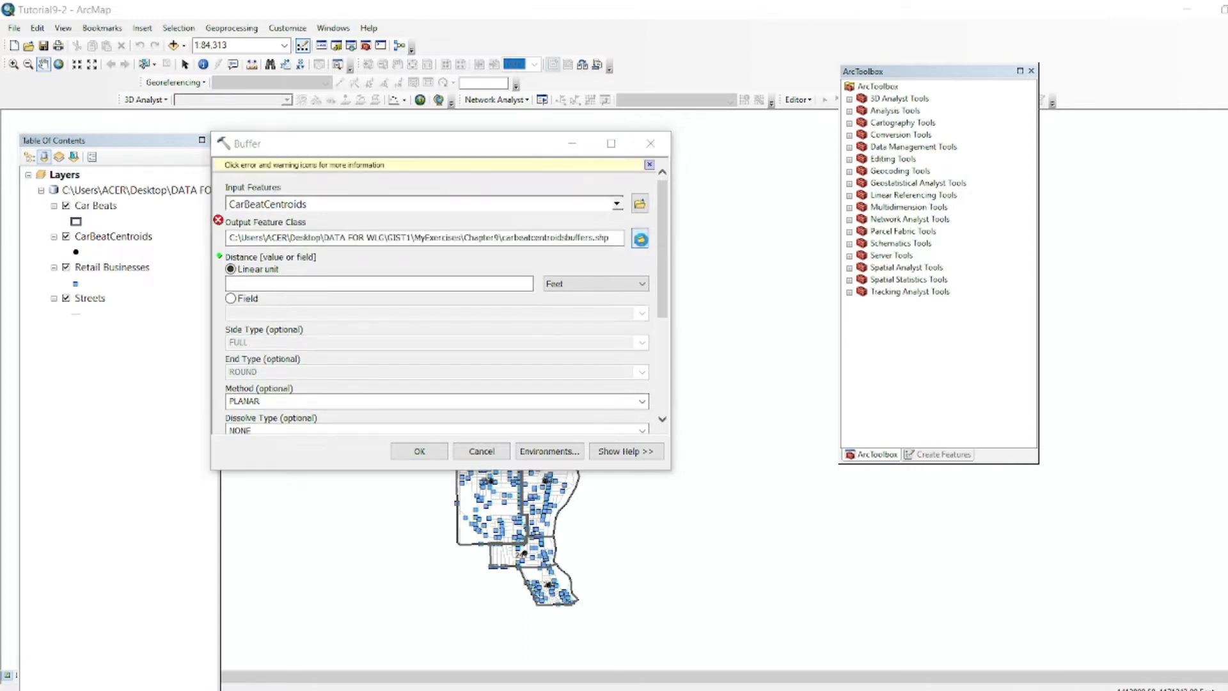
text(carbe)
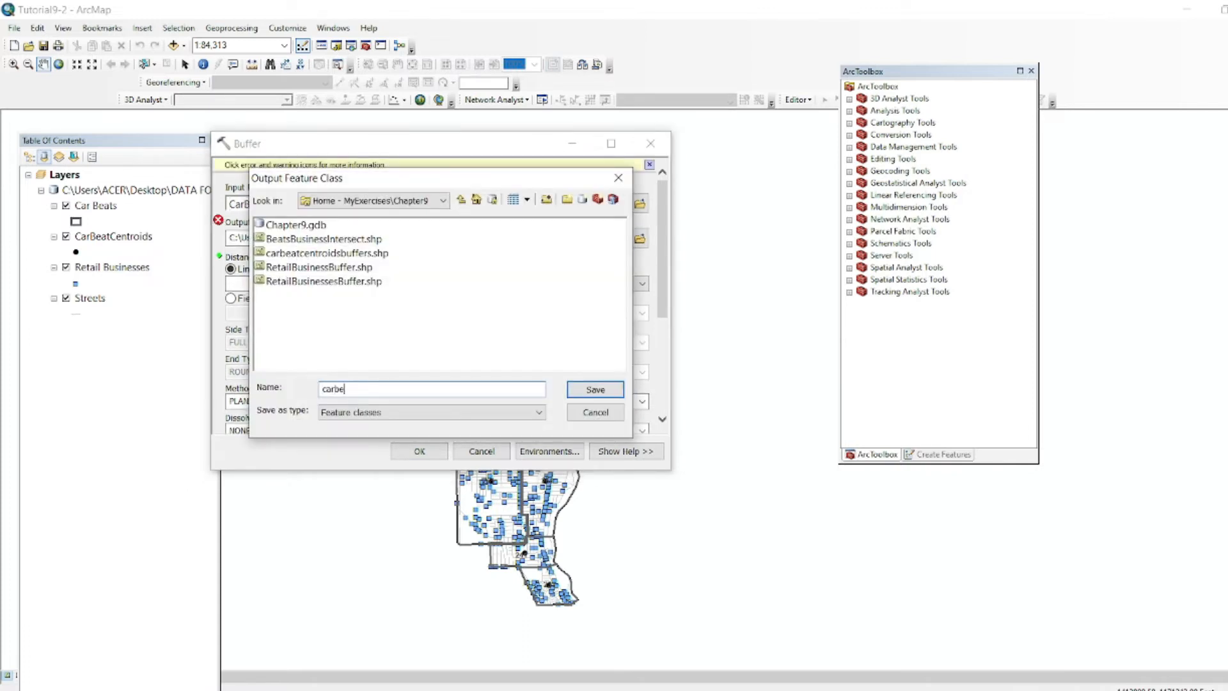
text(atscentroidsbuffers2)
click(595, 390)
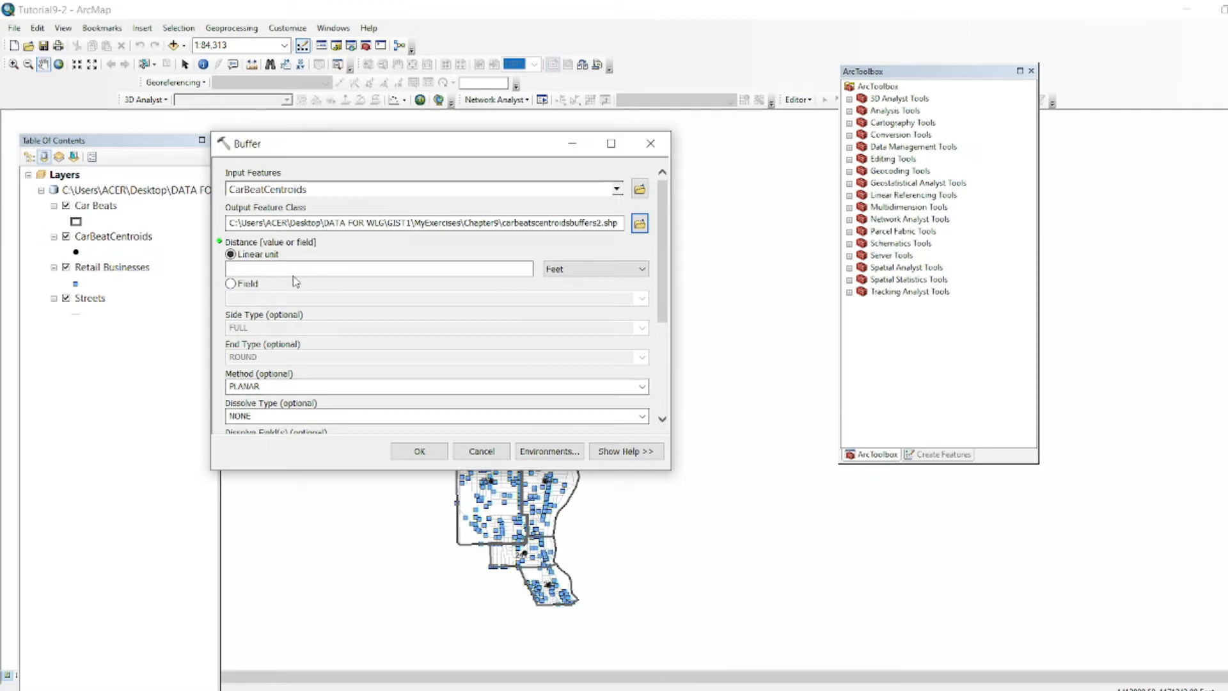
Set the buffer distance to 0.33 miles with the PLANAR method and run the Buffer tool.
click(529, 276)
click(597, 268)
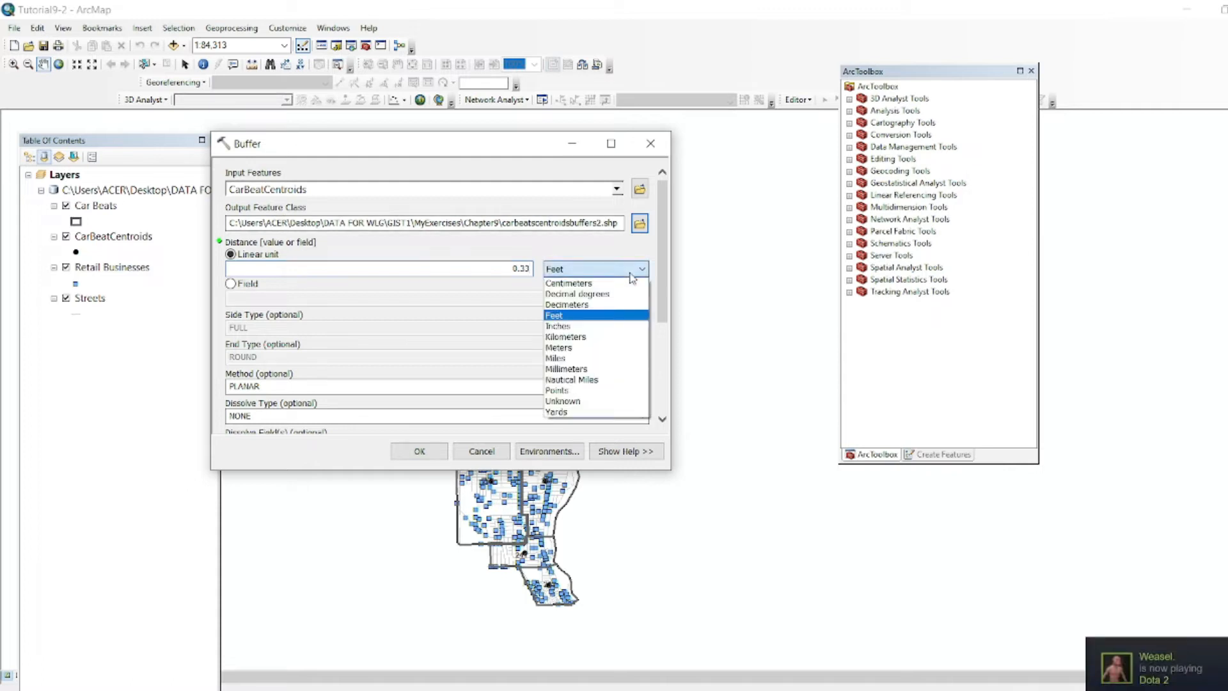
click(554, 358)
scroll(490, 351, down, 1)
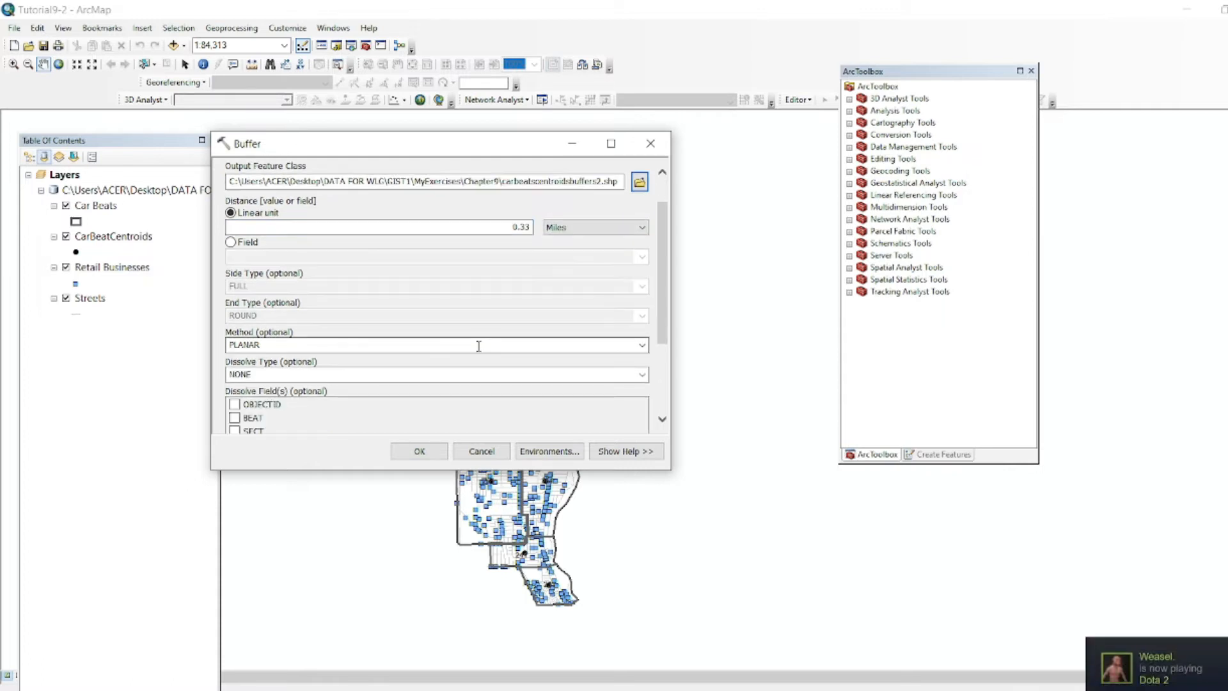
click(422, 346)
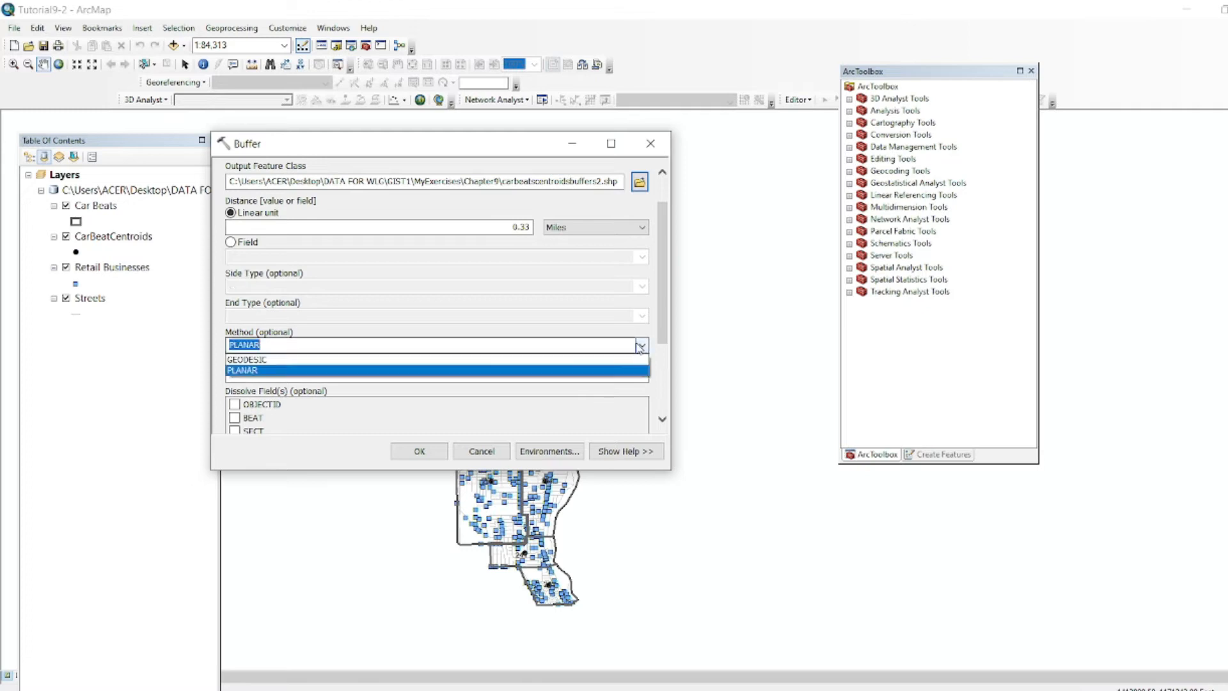
click(417, 371)
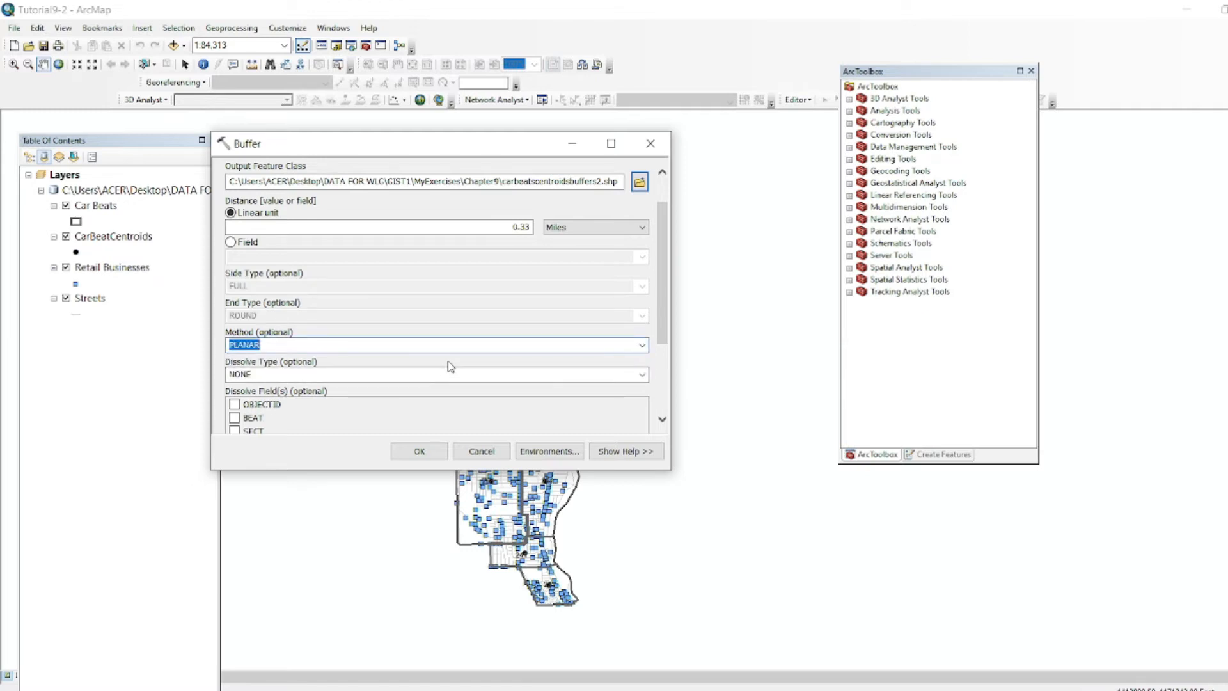
click(420, 451)
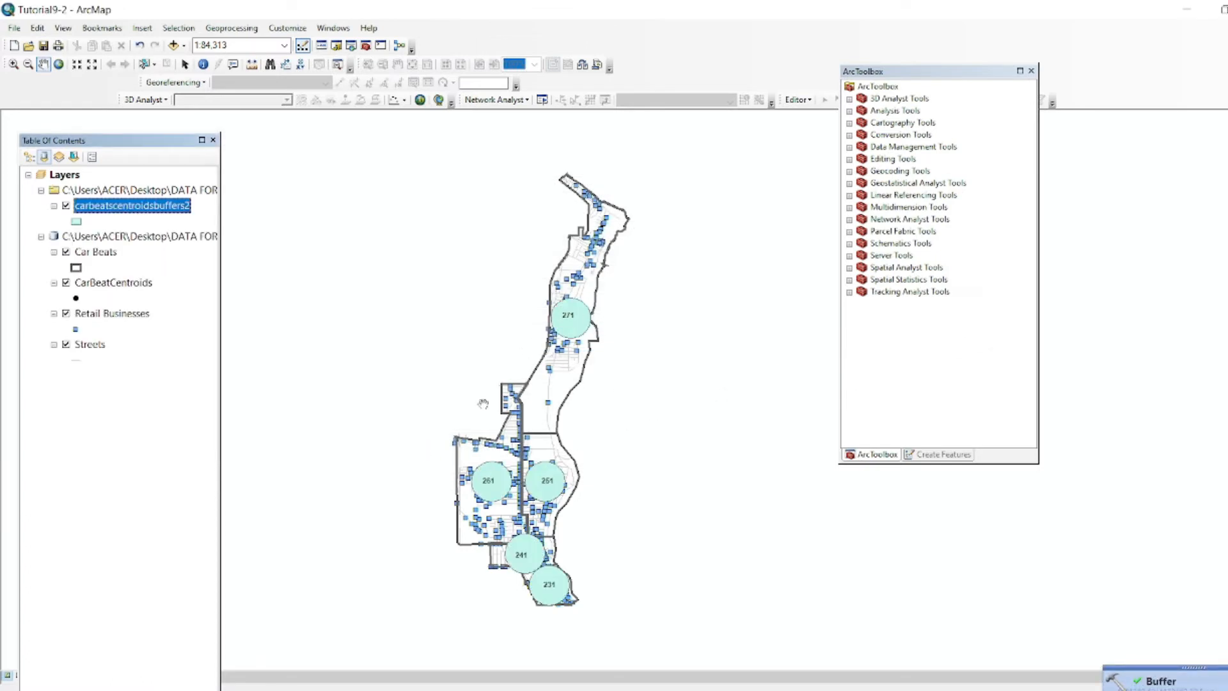
Symbolize the carbeatscentroidsbuffers2 layer as Hollow with a red outline of width 1.
click(78, 223)
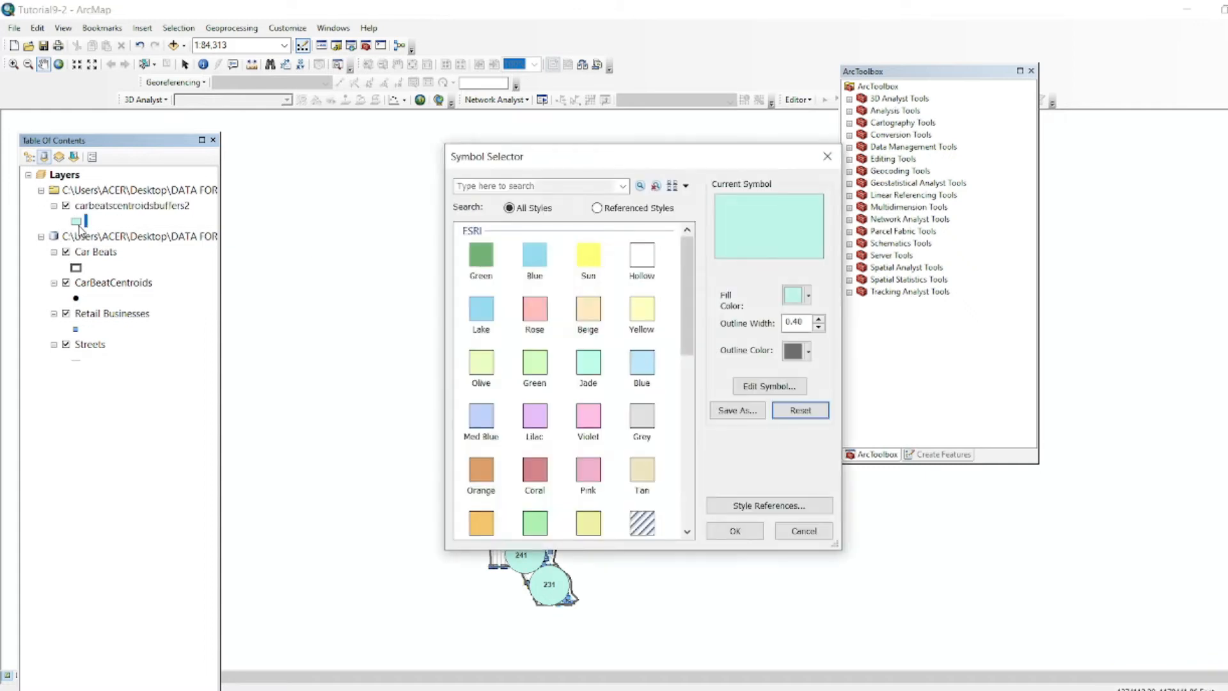
click(640, 274)
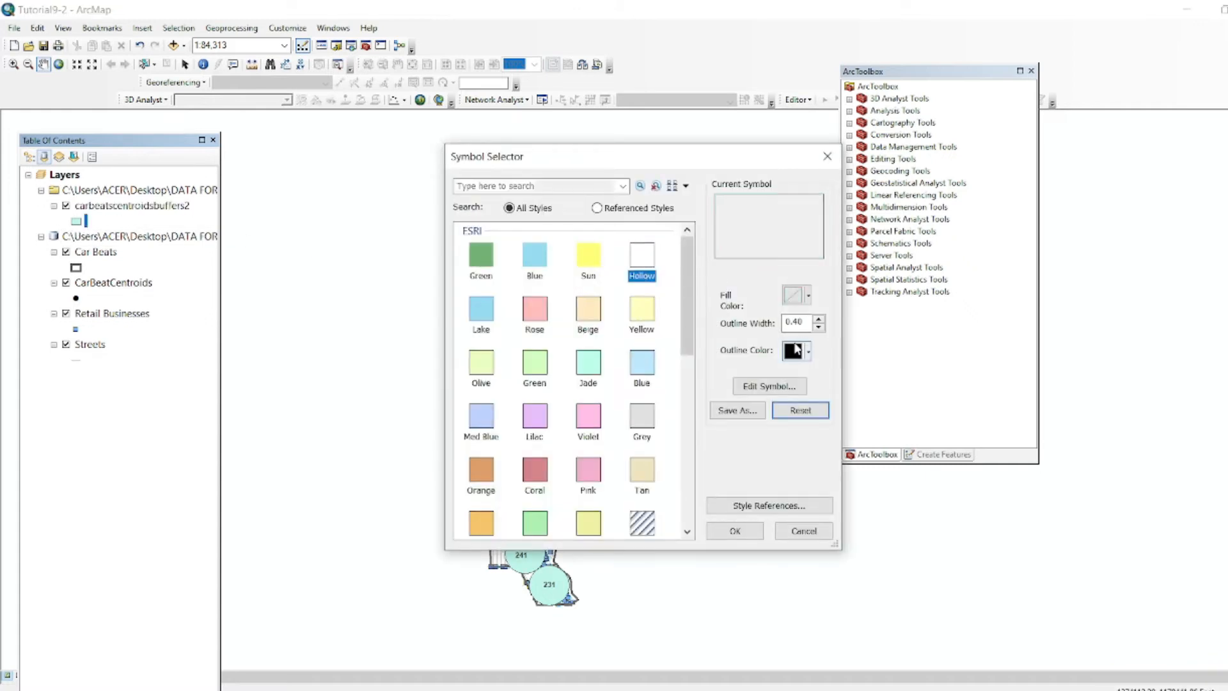
double_click(803, 322)
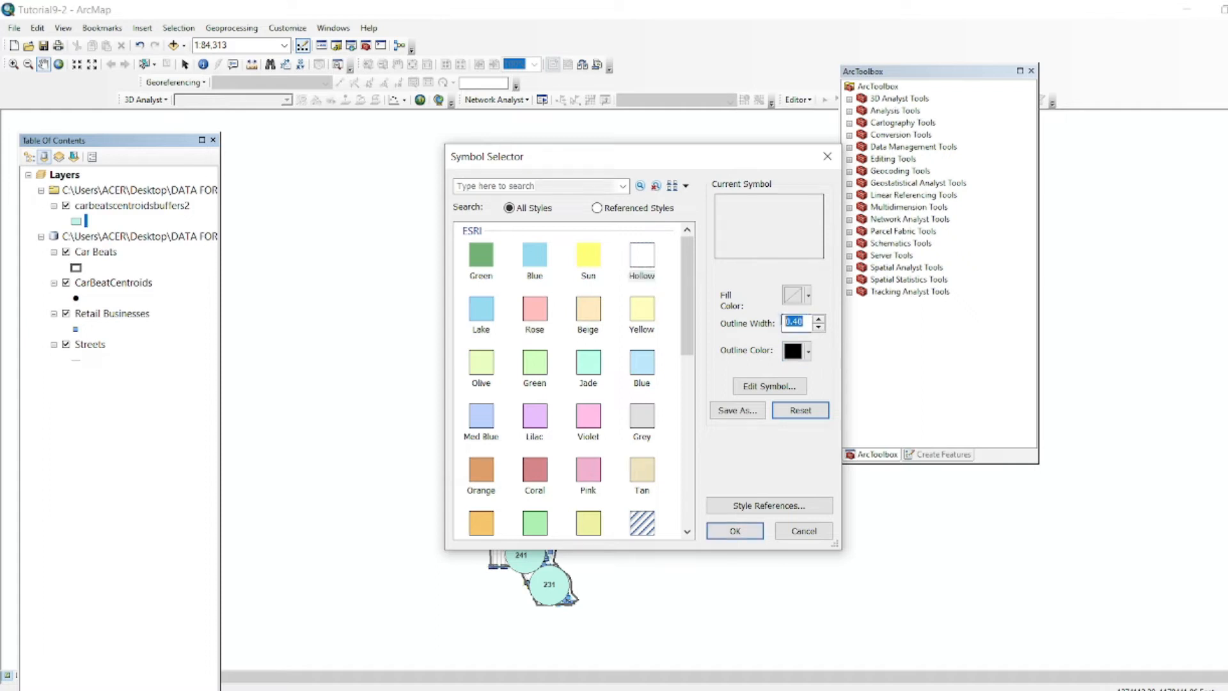
text(1)
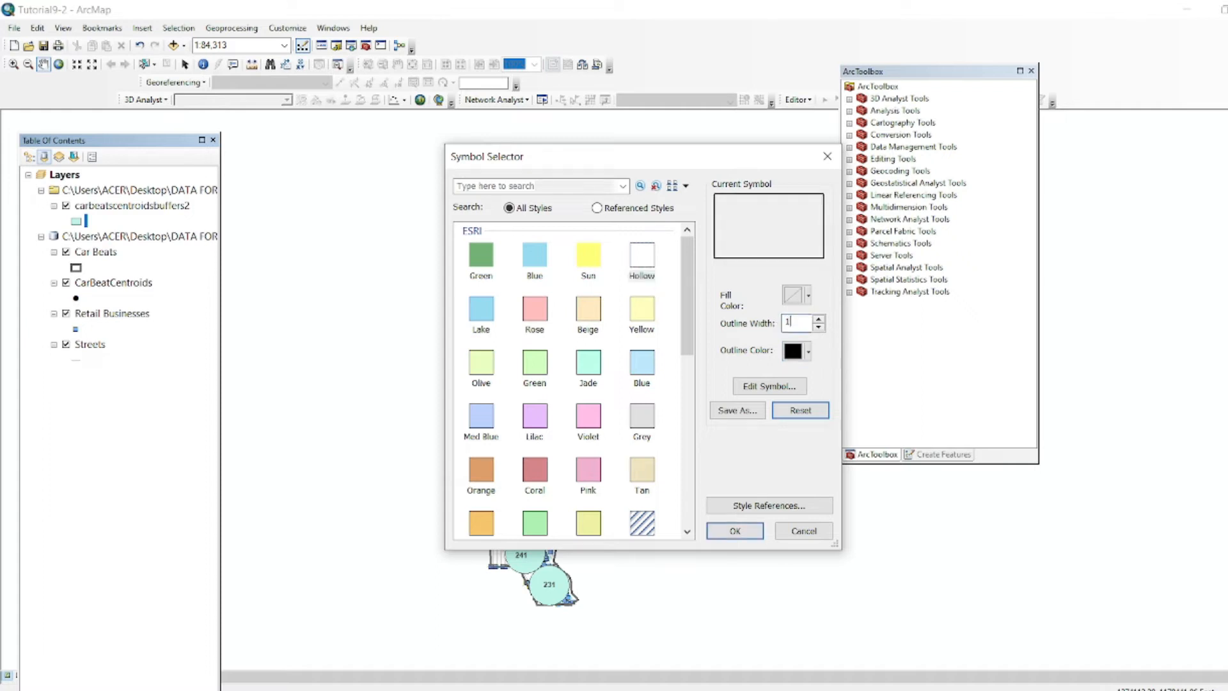
click(809, 353)
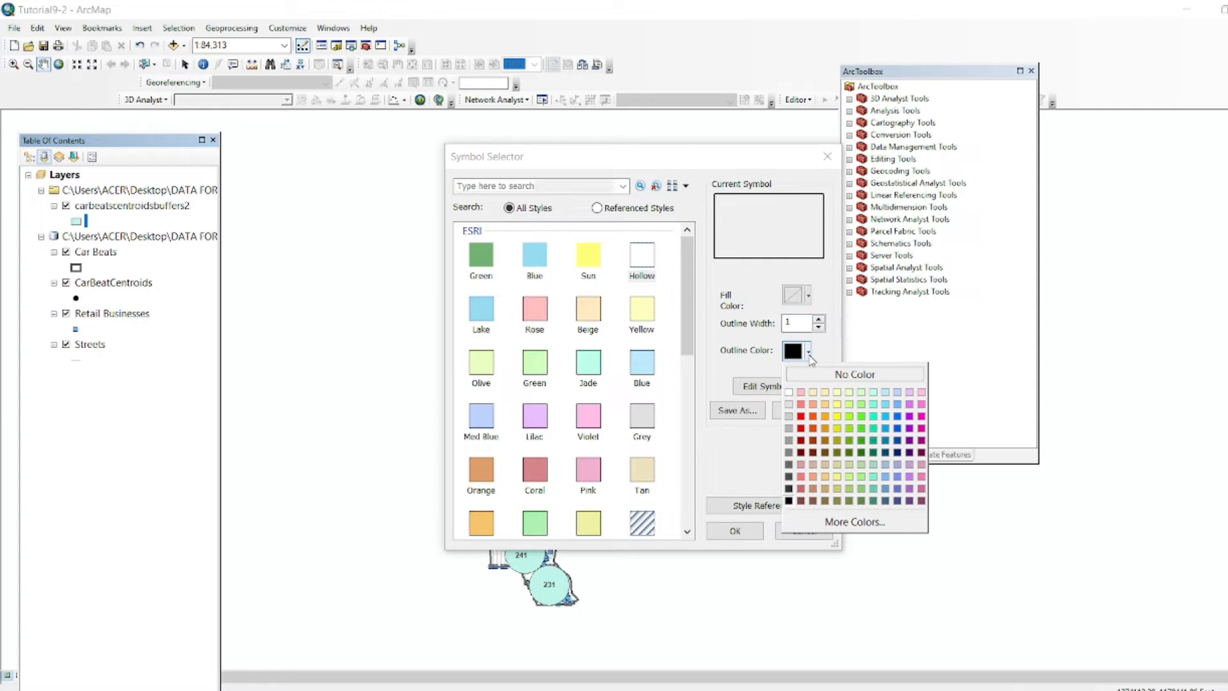
click(801, 417)
click(735, 530)
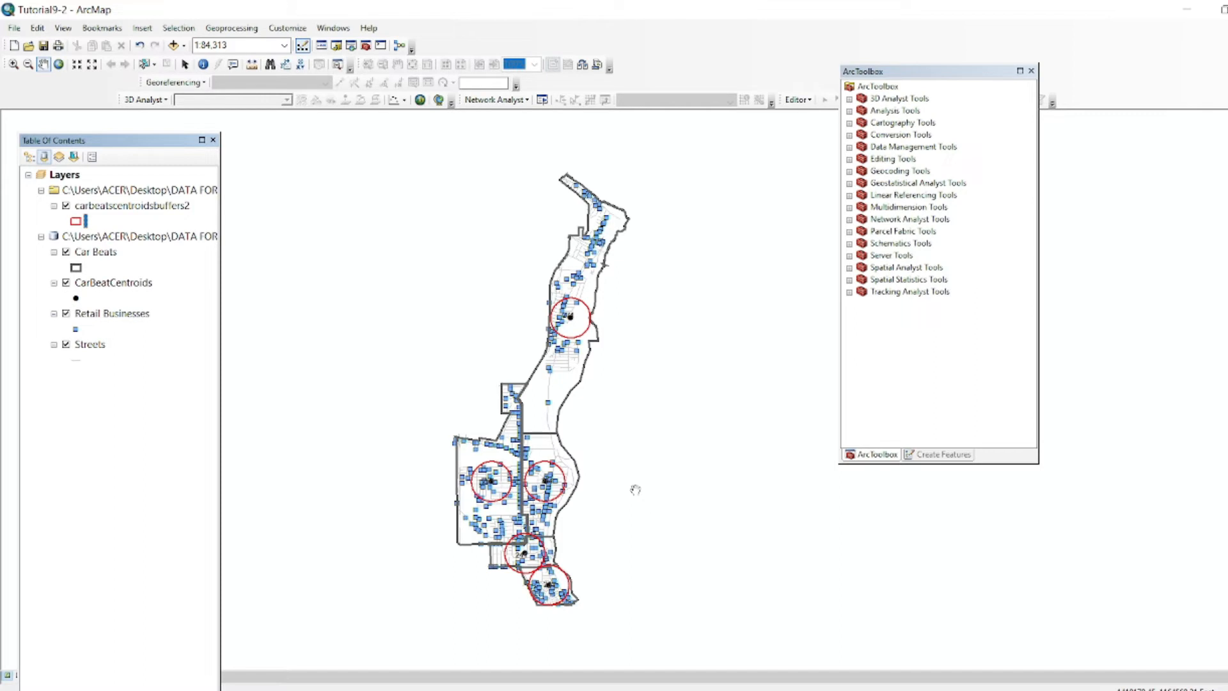
Reopen the Buffer (Analysis) tool from the search results and set Retail Businesses as its input features.
click(334, 28)
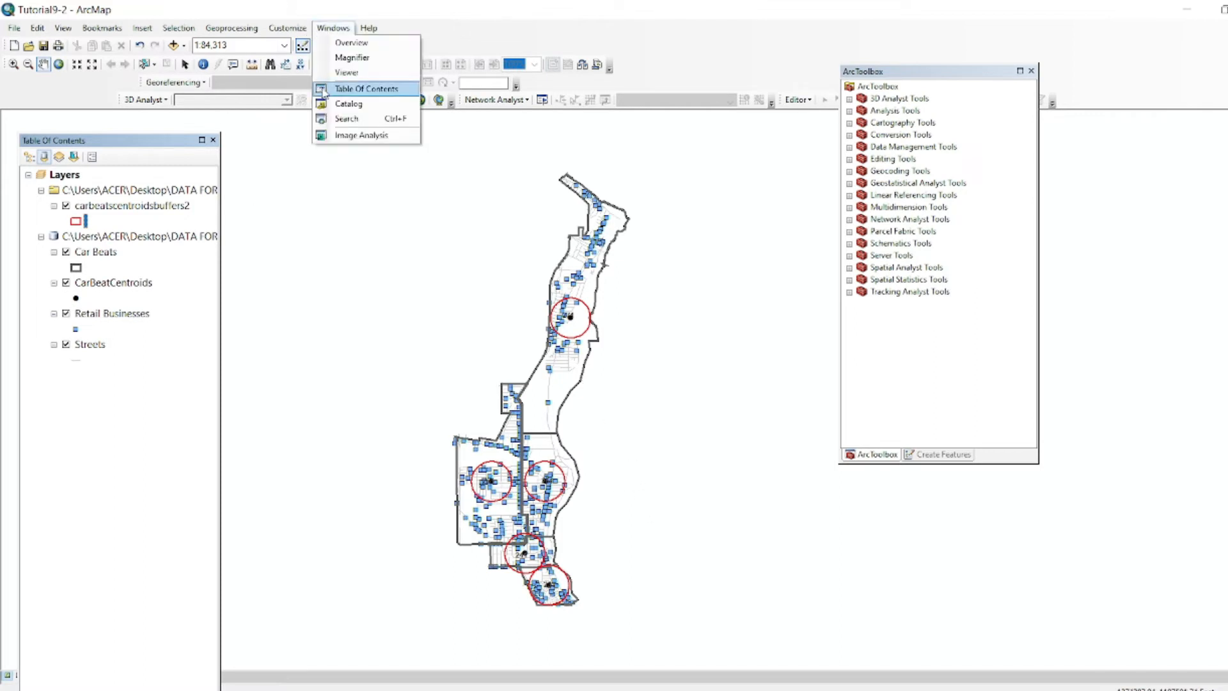
click(346, 118)
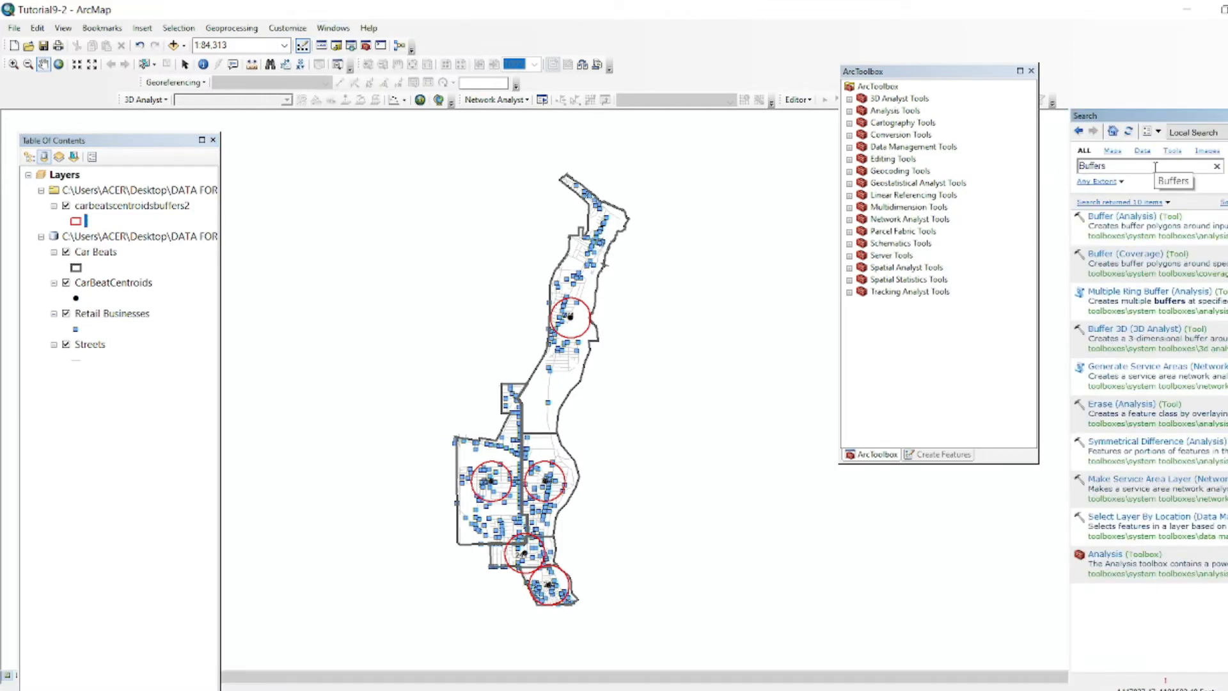
click(1118, 217)
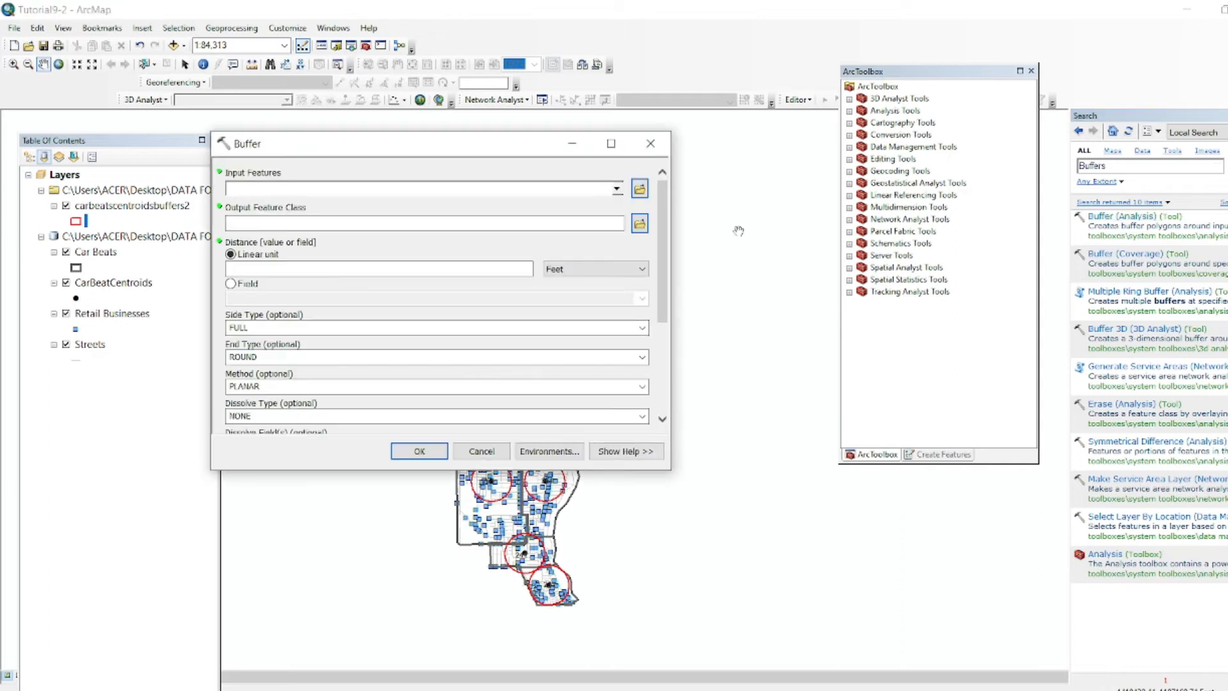
click(617, 189)
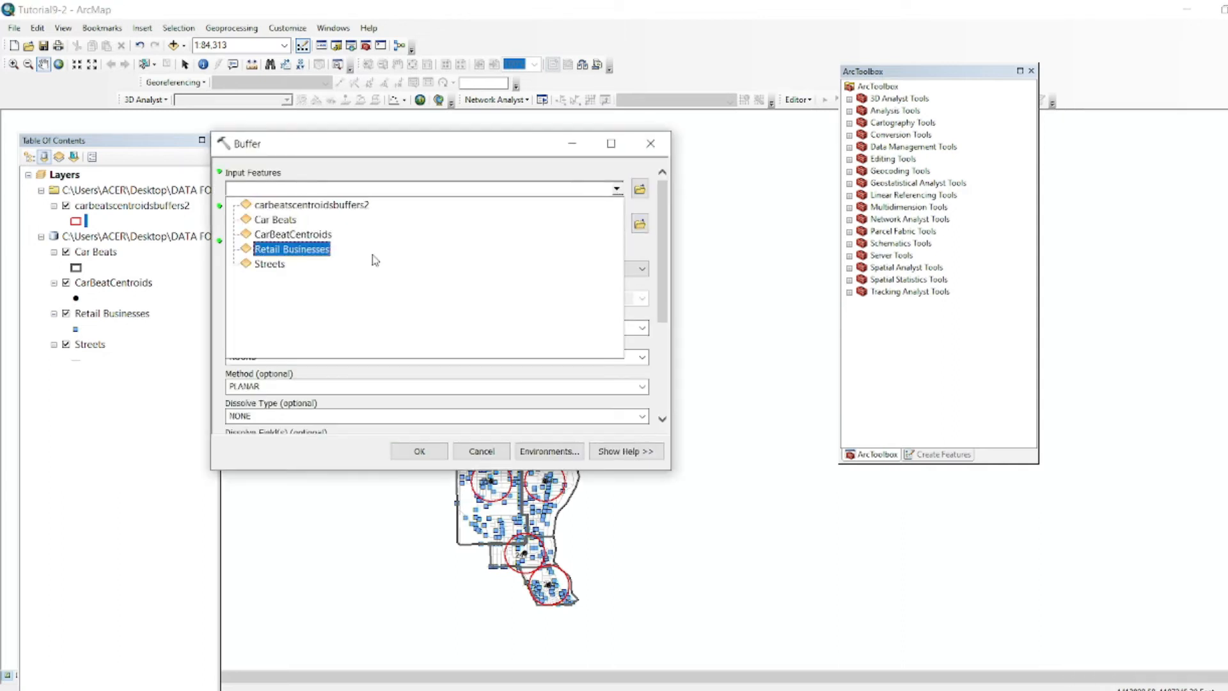
click(311, 251)
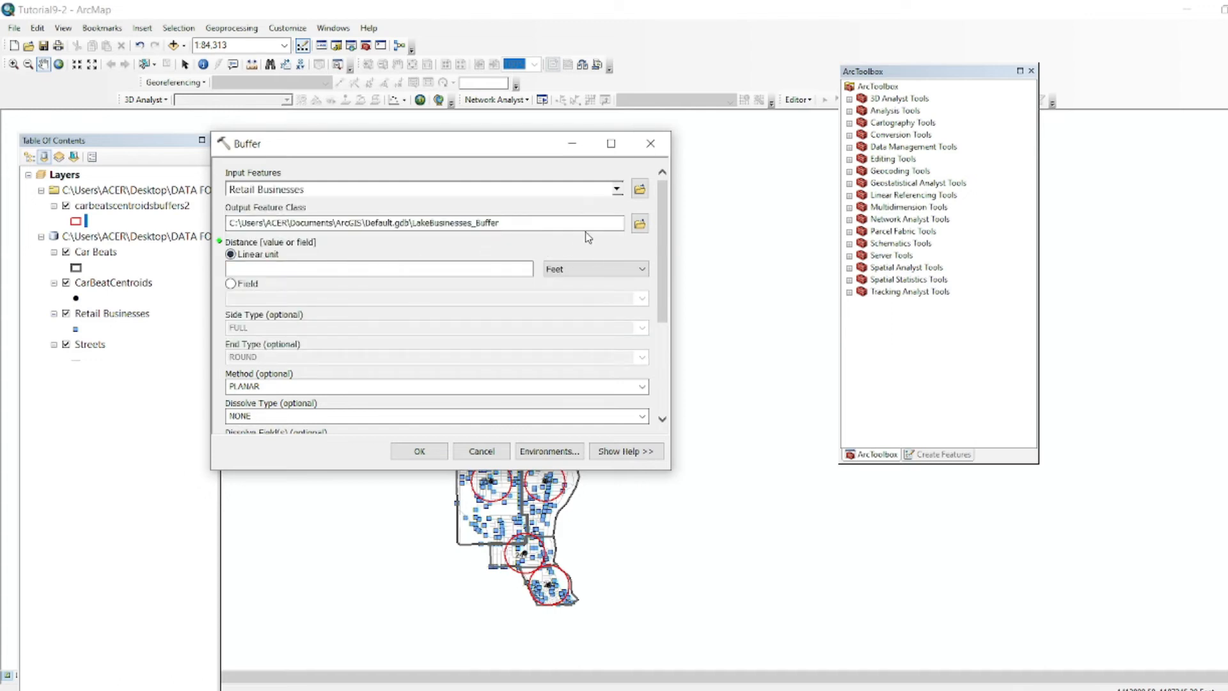
Set the buffer output feature class to RetailBusinessBufferss in the MyExercises\Chapter9 folder.
click(639, 223)
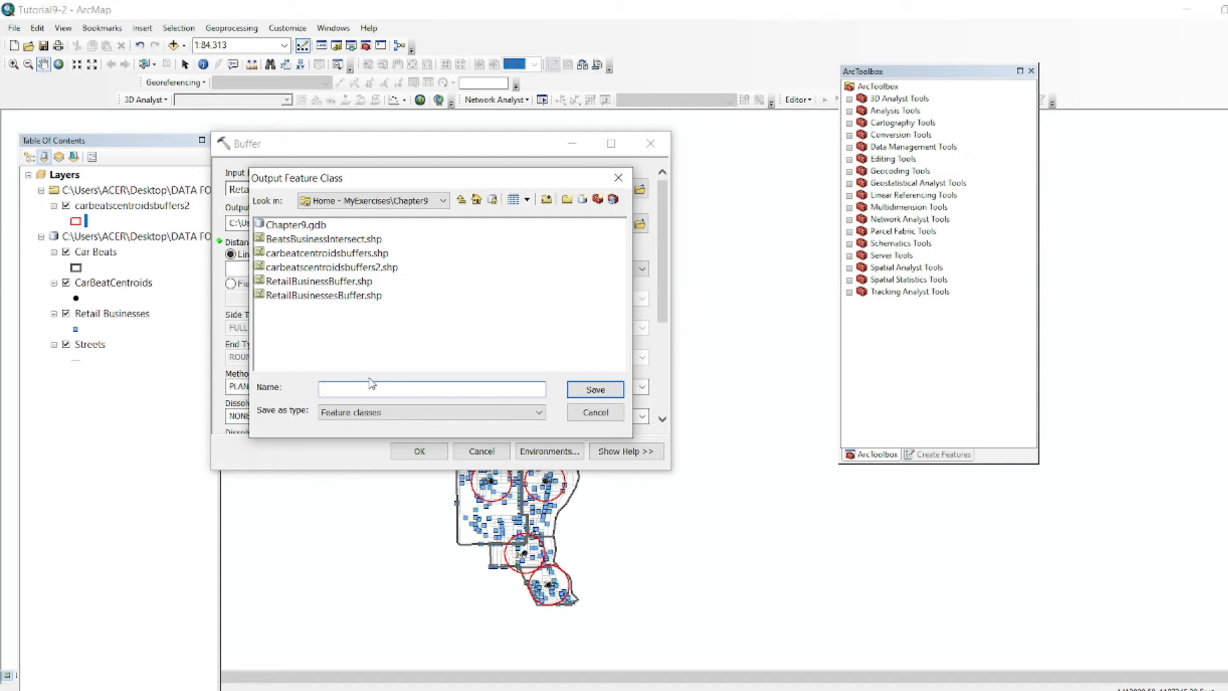
text(RetailBusinessBufferss)
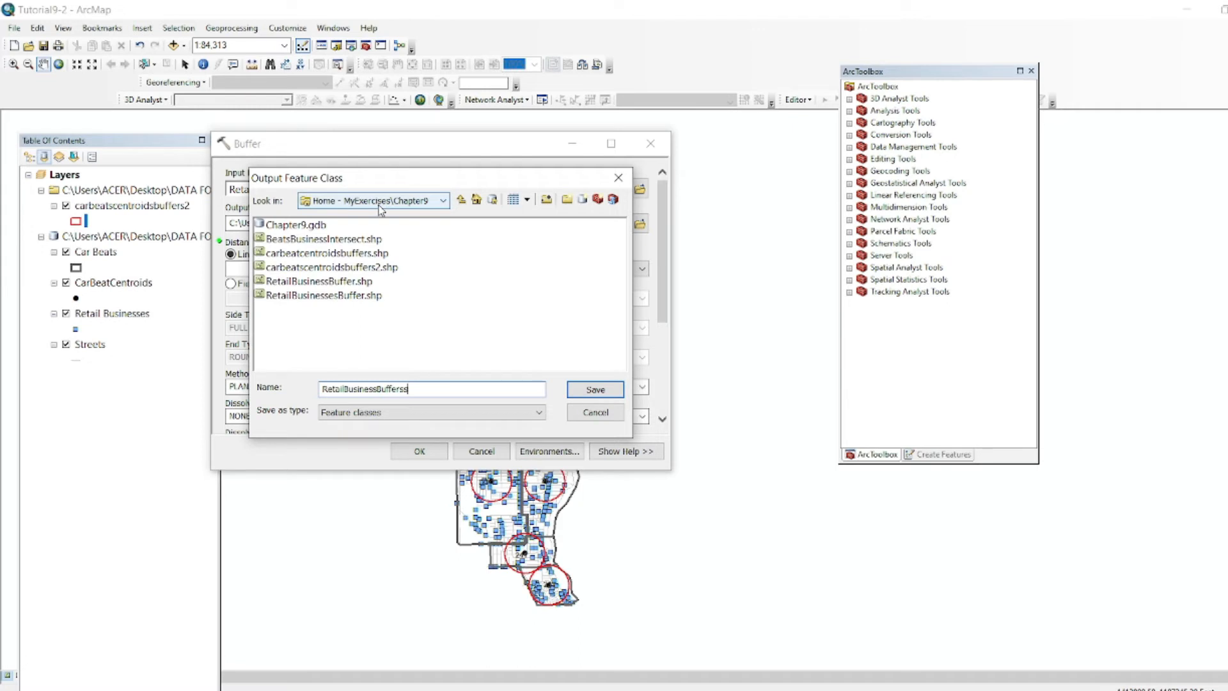
click(595, 389)
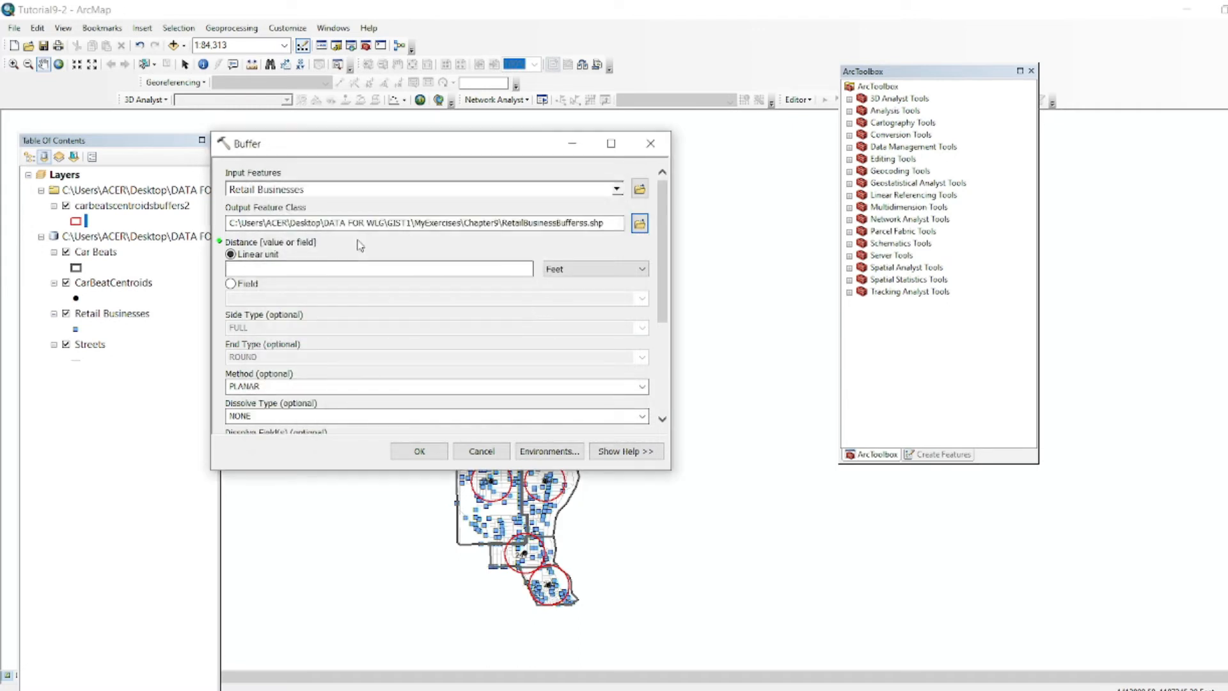
Set the retail business buffer distance to a linear unit of 0.1 miles with the PLANAR method.
click(507, 269)
click(556, 271)
click(578, 361)
click(640, 387)
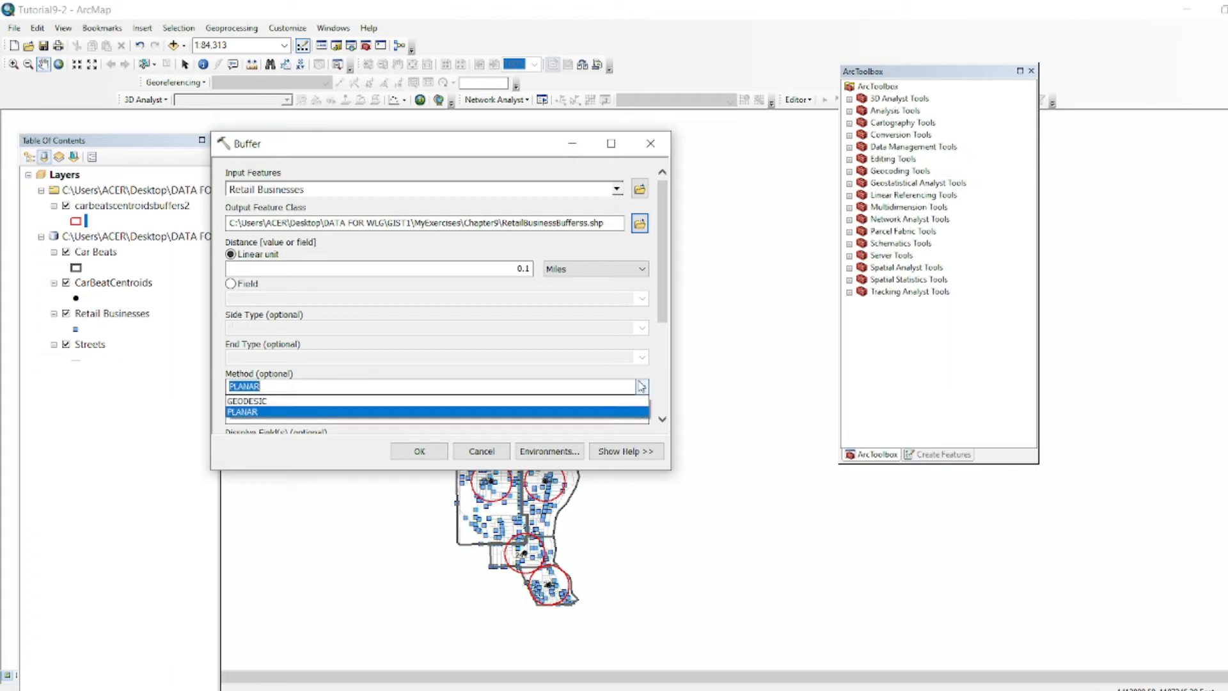
click(284, 413)
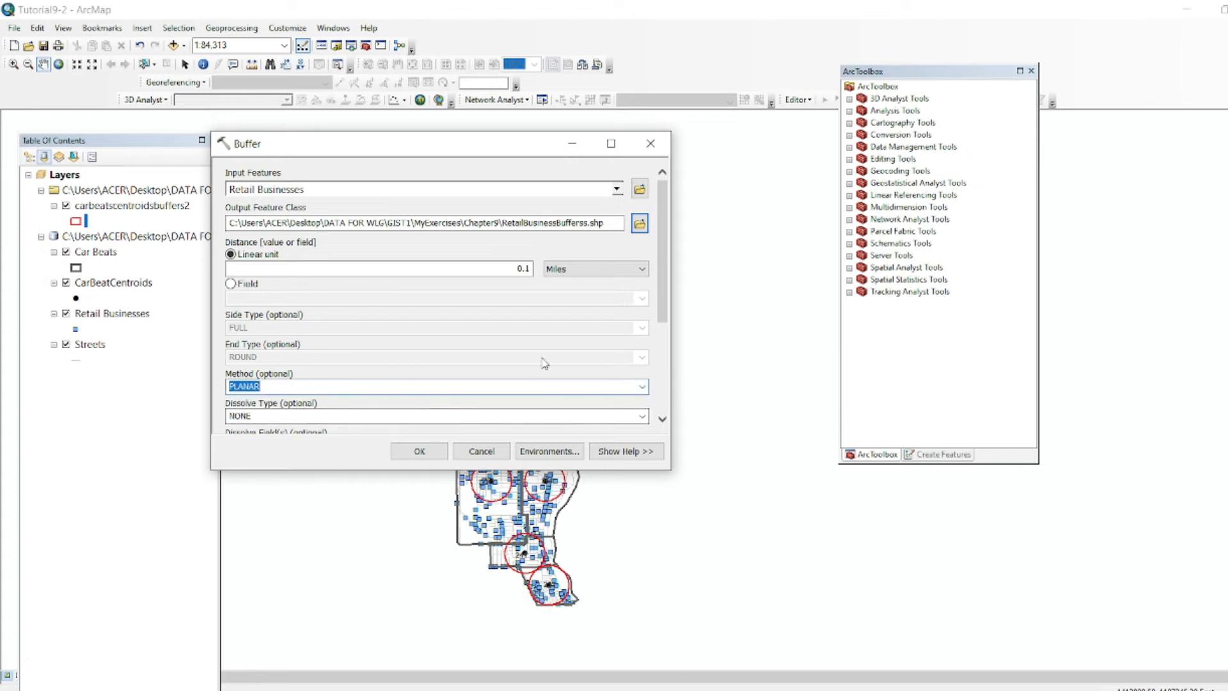
Set the buffer's dissolve type to ALL and run the Buffer tool on the retail businesses.
drag(664, 311, 663, 384)
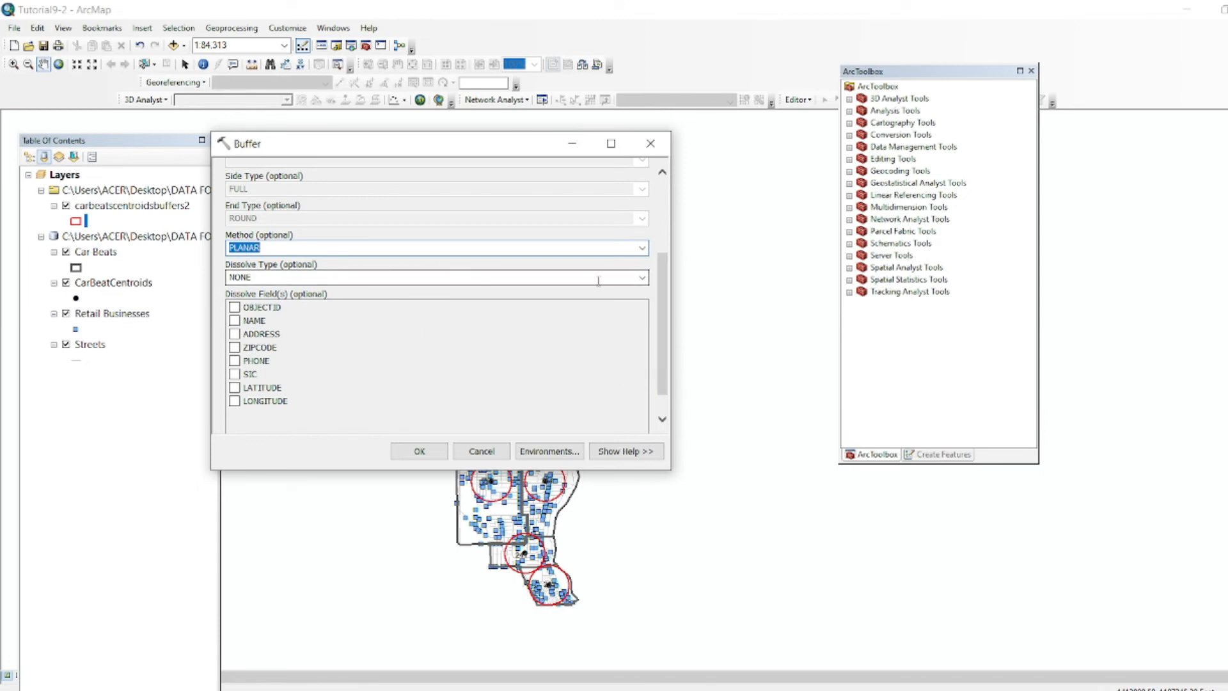
click(641, 277)
click(356, 300)
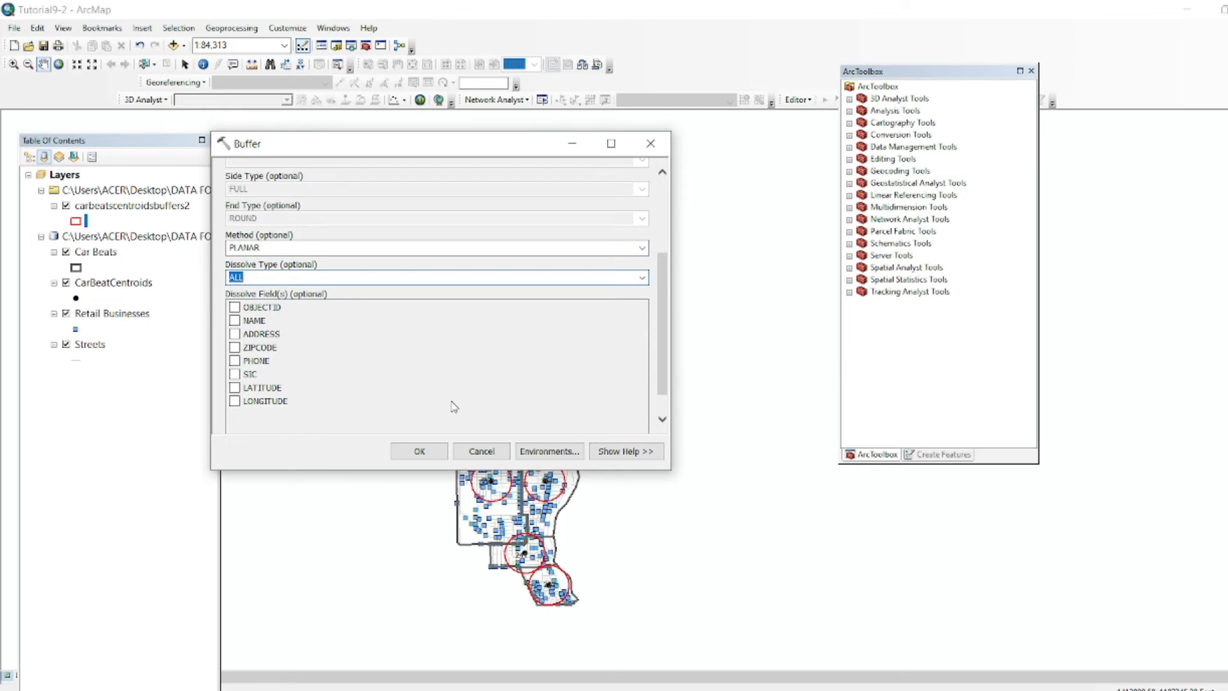
click(420, 451)
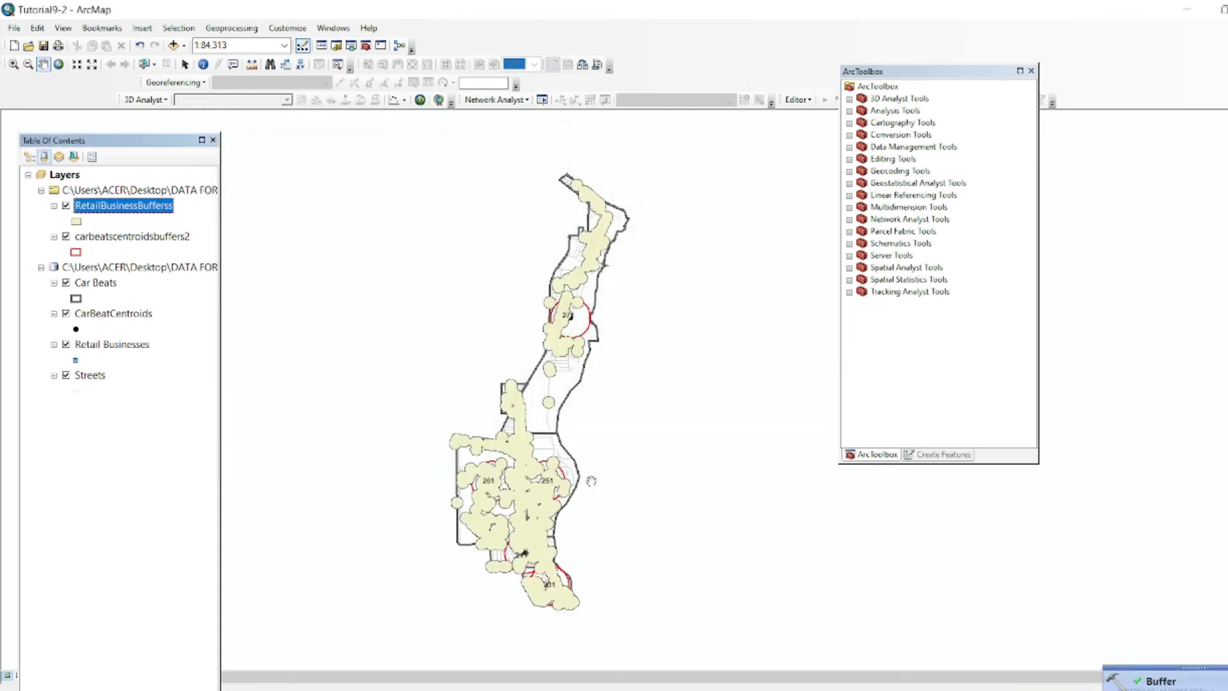
Symbolize the RetailBusinessBufferss layer as Hollow with a blue outline of width 1.
click(77, 221)
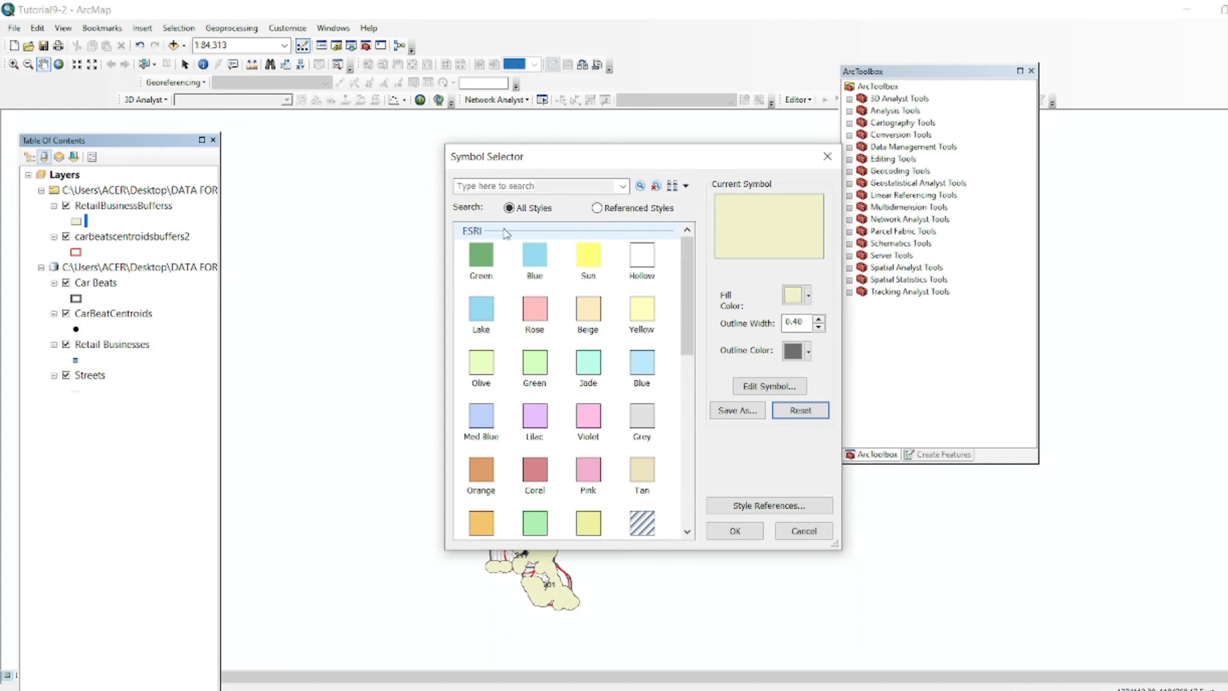
click(634, 261)
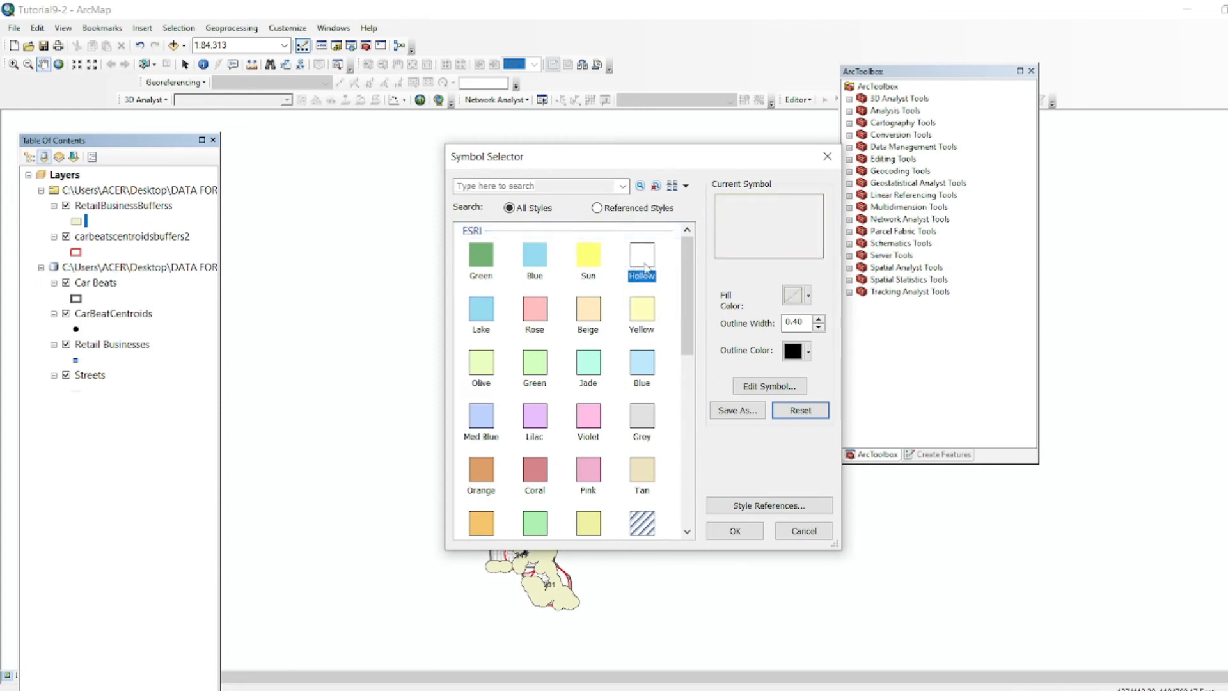
double_click(798, 321)
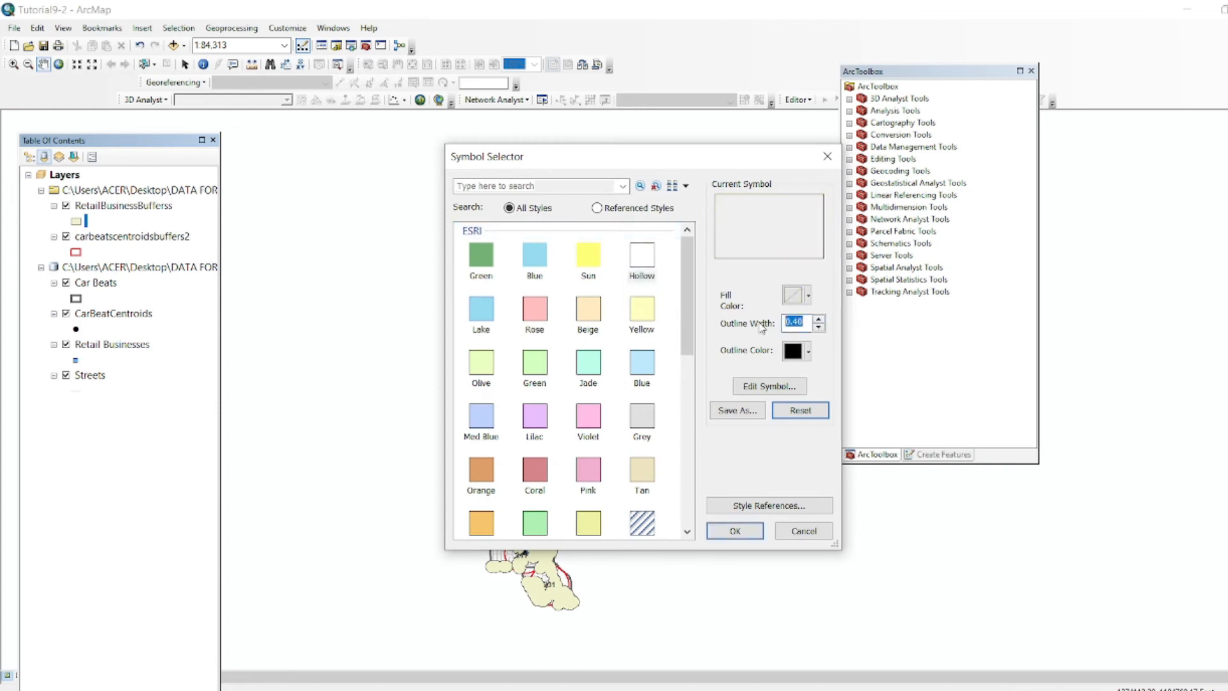
text(1)
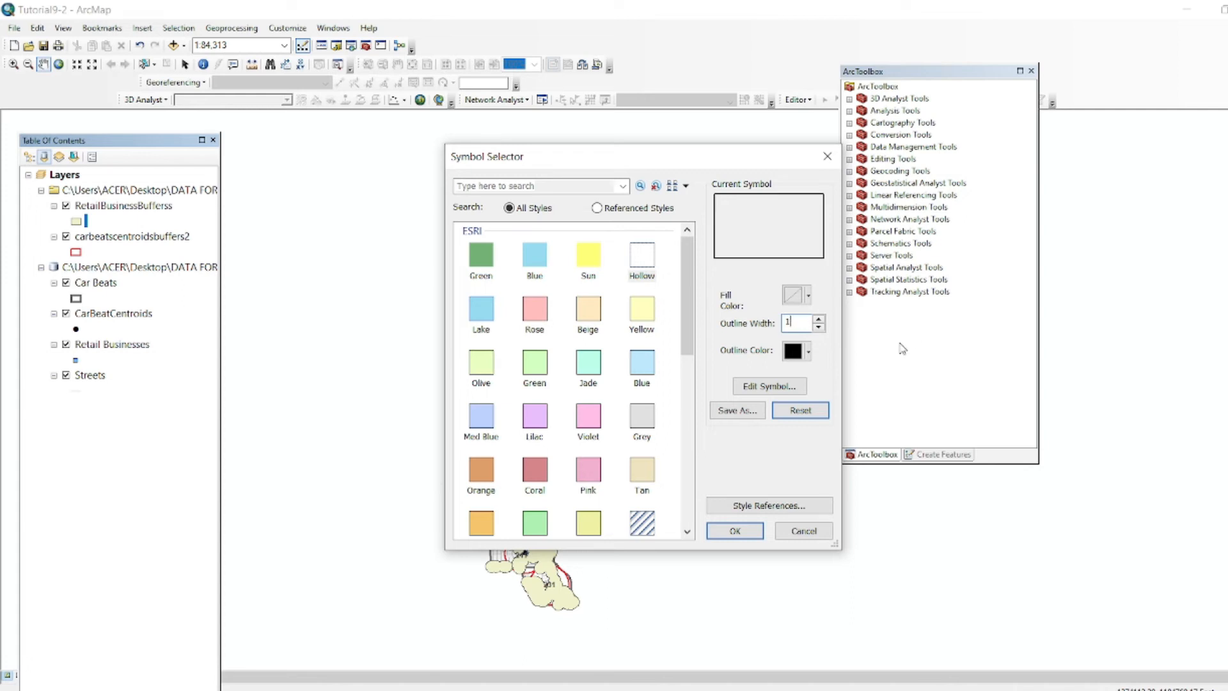
click(807, 353)
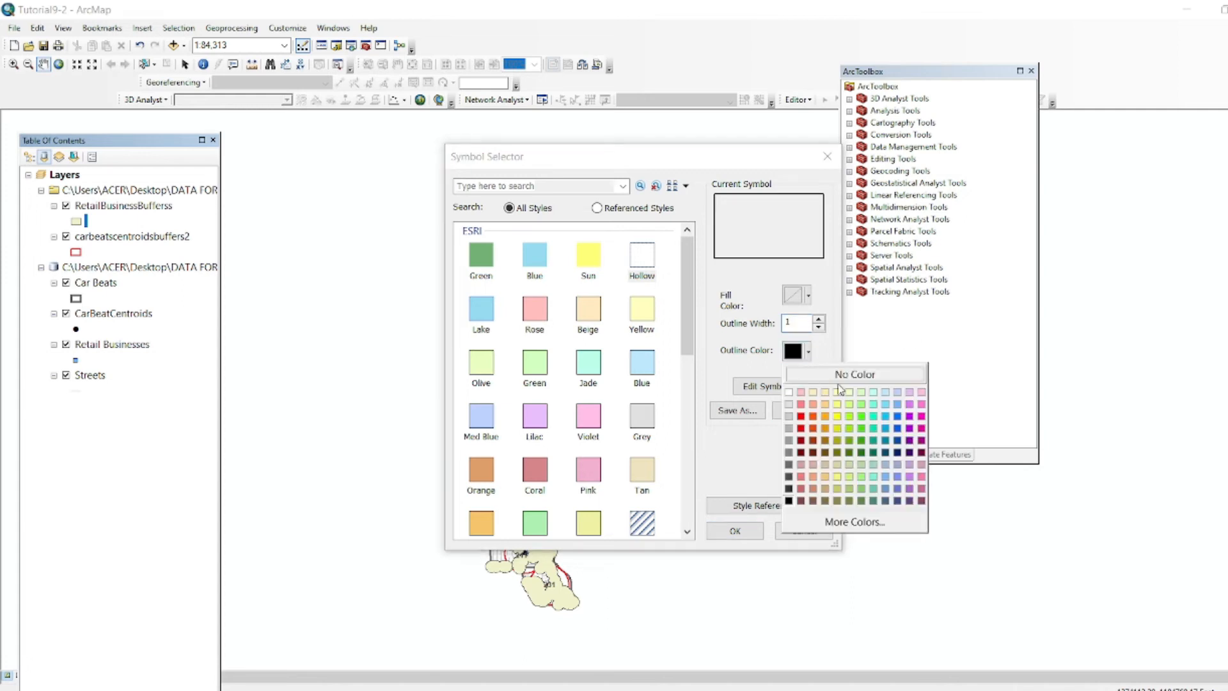
click(903, 428)
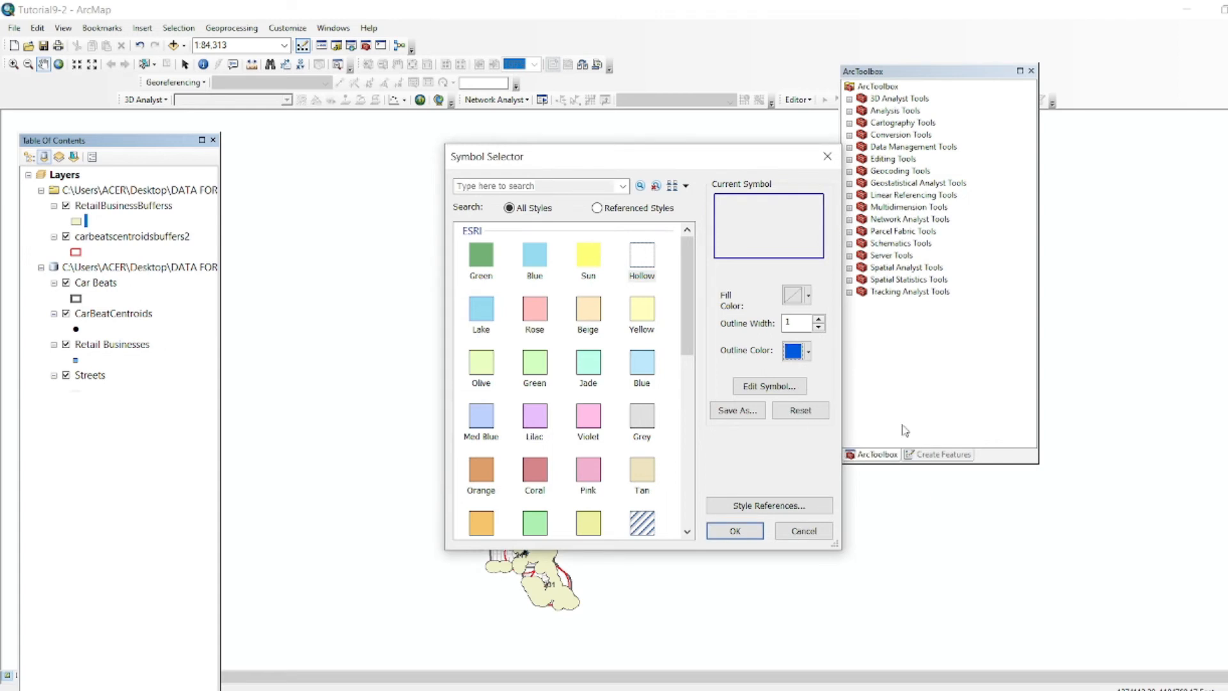
click(735, 531)
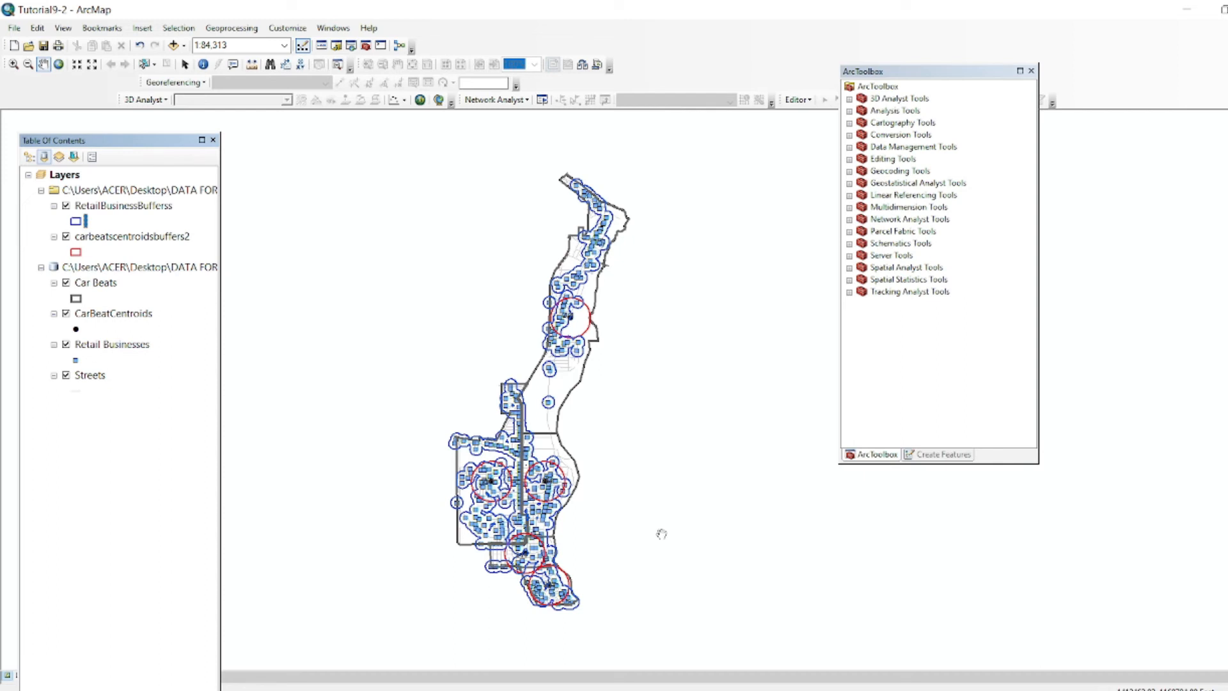
Search for Intersect in place of the previous search term and open the Intersect (Analysis) tool.
click(331, 29)
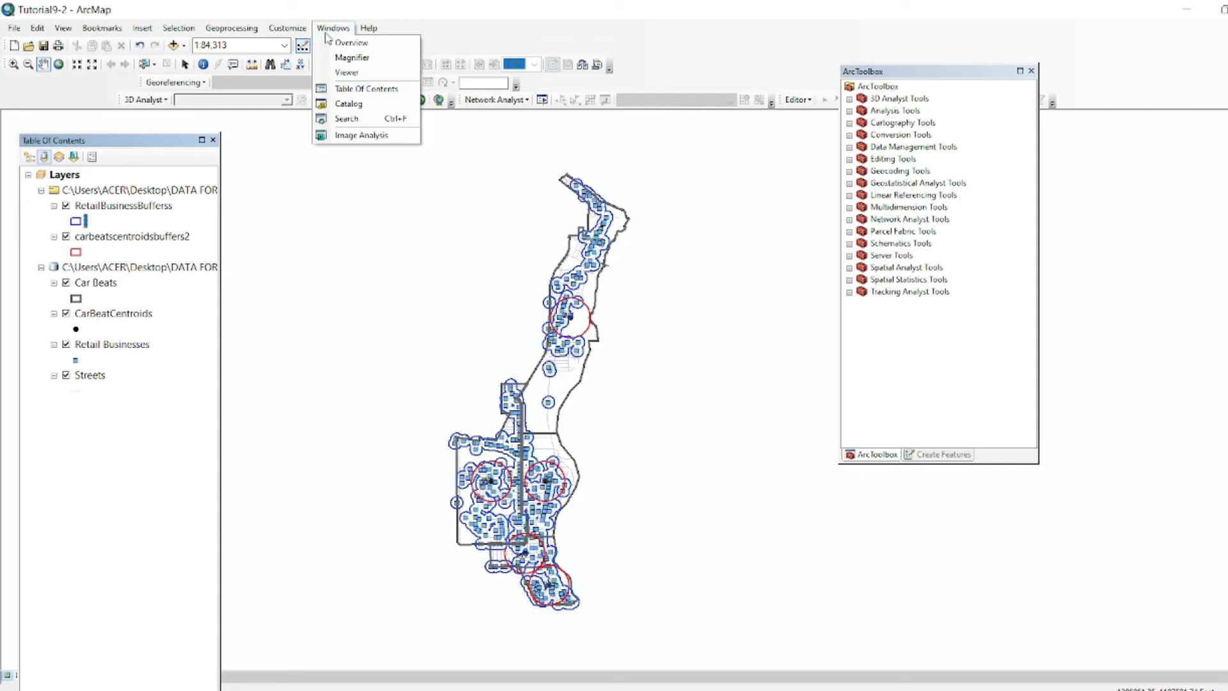
click(368, 118)
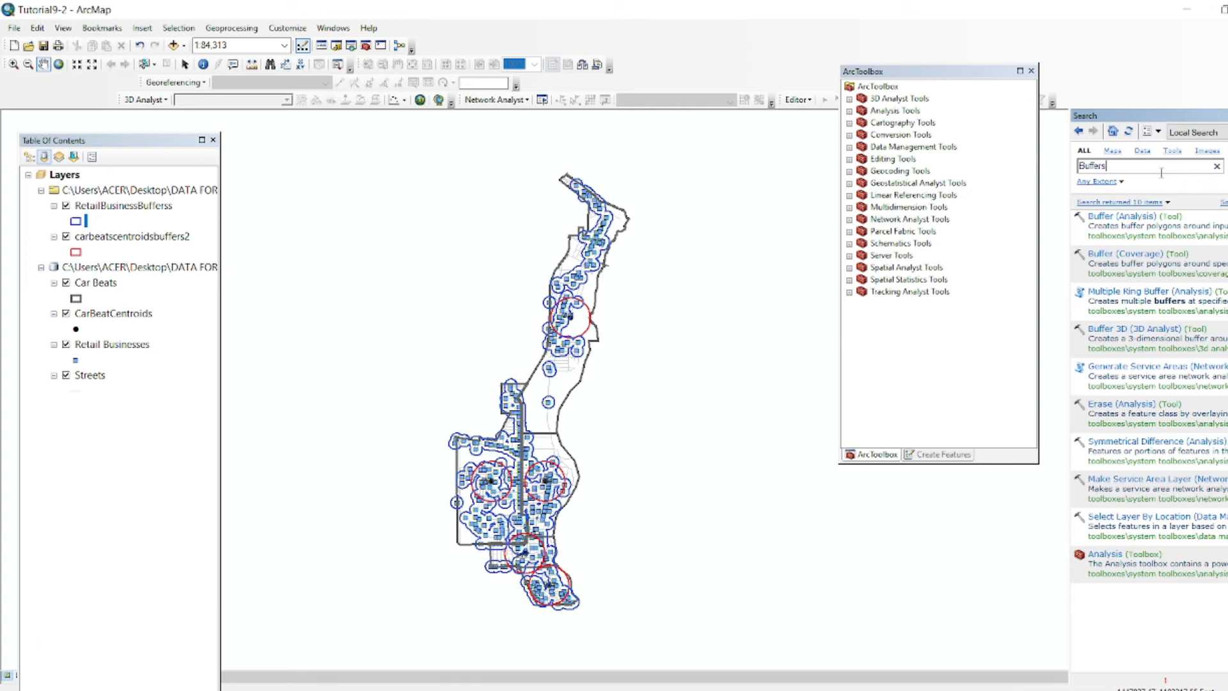
key(BackSpace)
key(BackSpace)
key(BackSpace)
key(BackSpace)
key(BackSpace)
key(BackSpace)
key(Return)
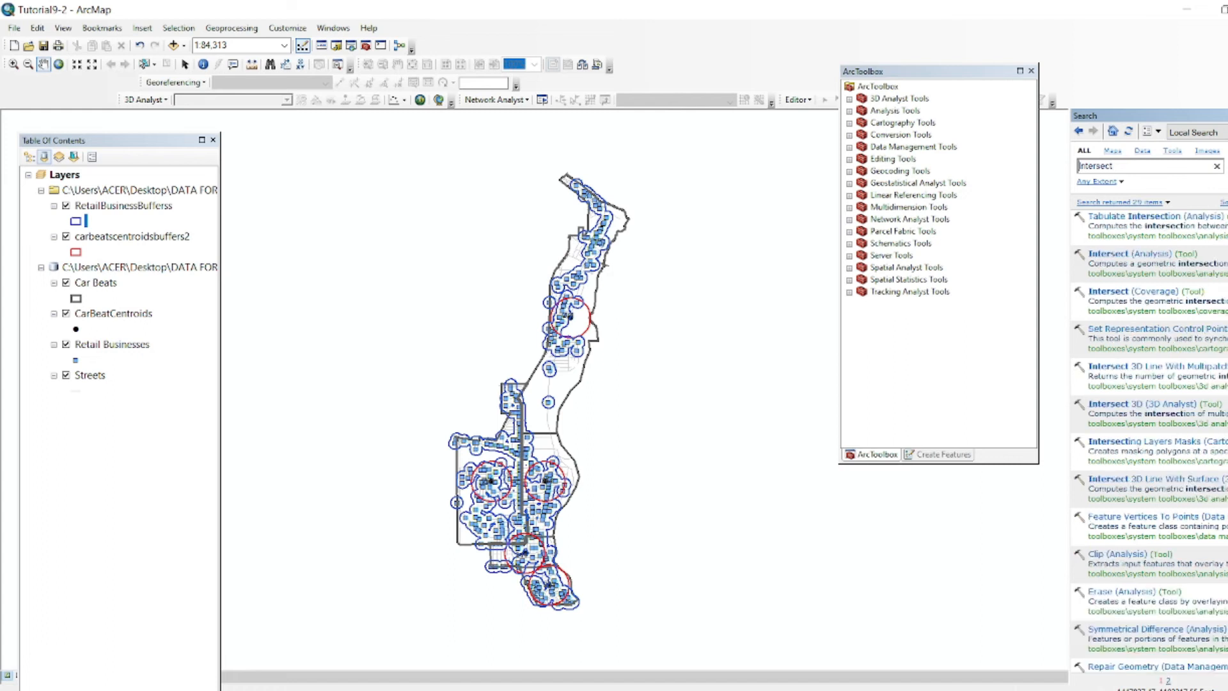
click(1138, 256)
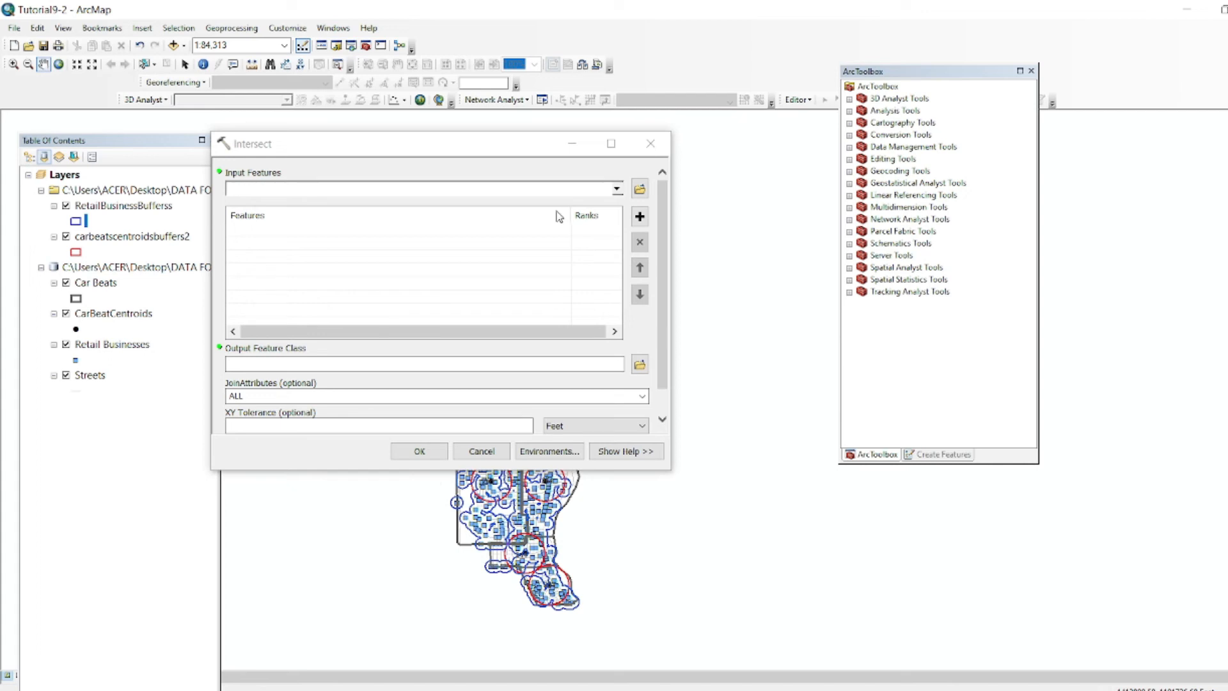
Add carbeatscentroidsbuffers2 and RetailBusinessBufferss as the input features of the Intersect tool.
click(618, 189)
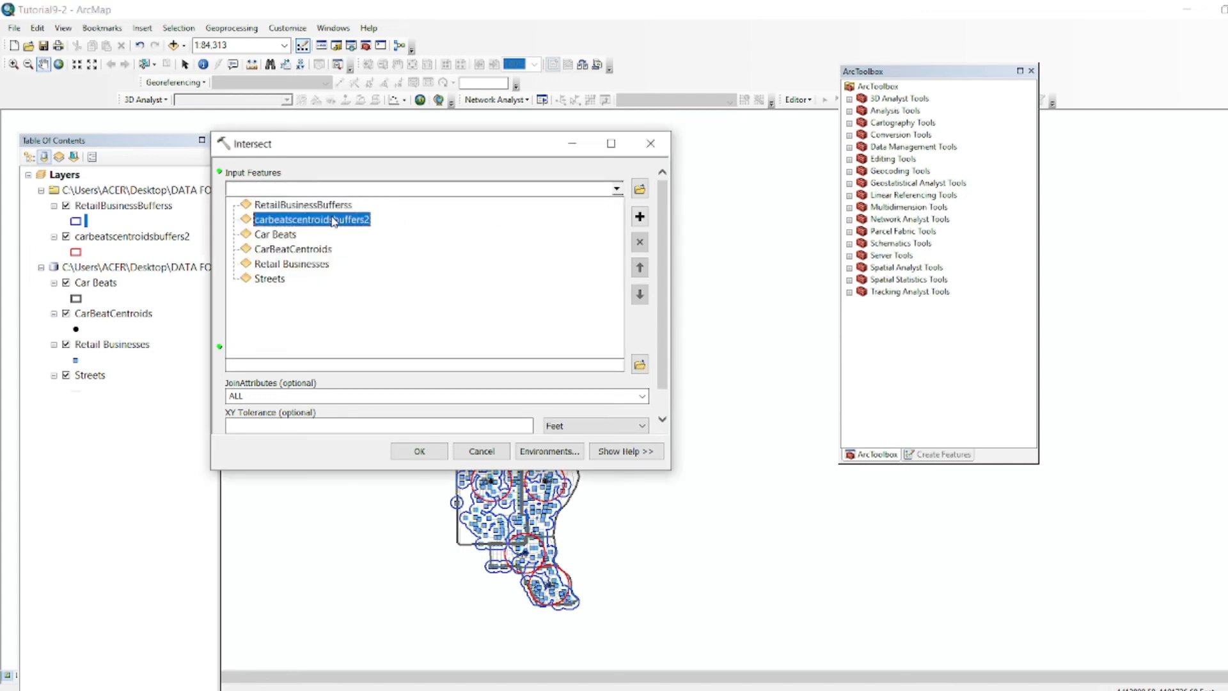
click(333, 221)
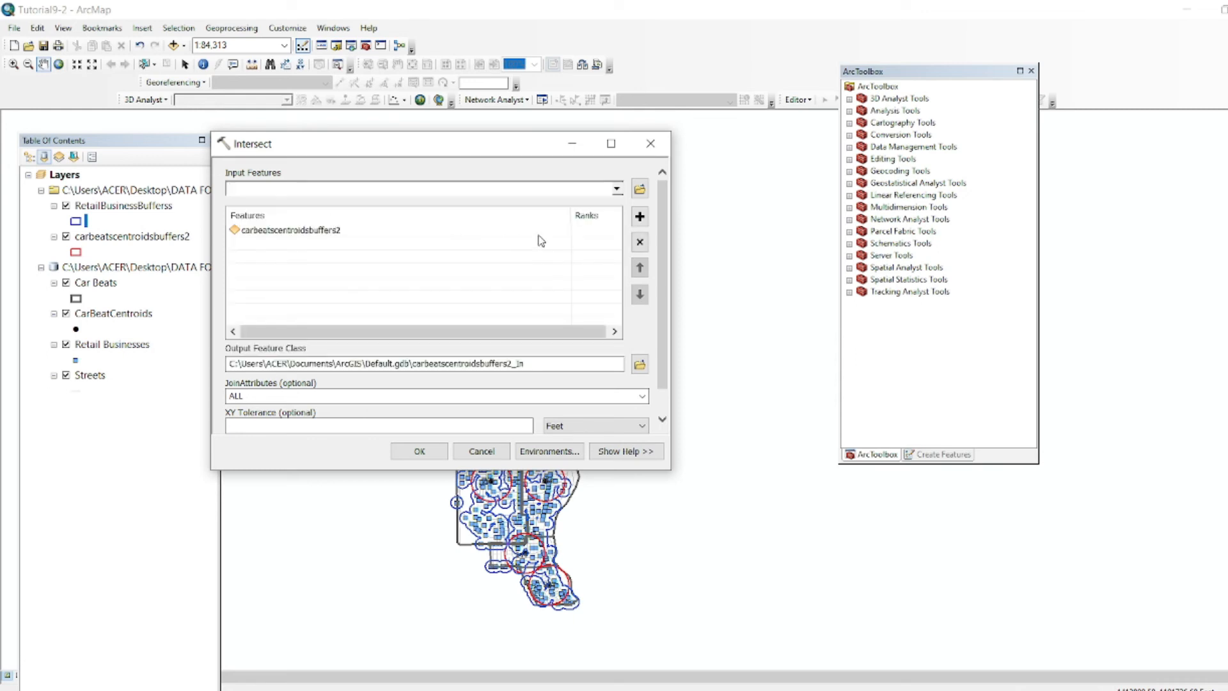
click(617, 191)
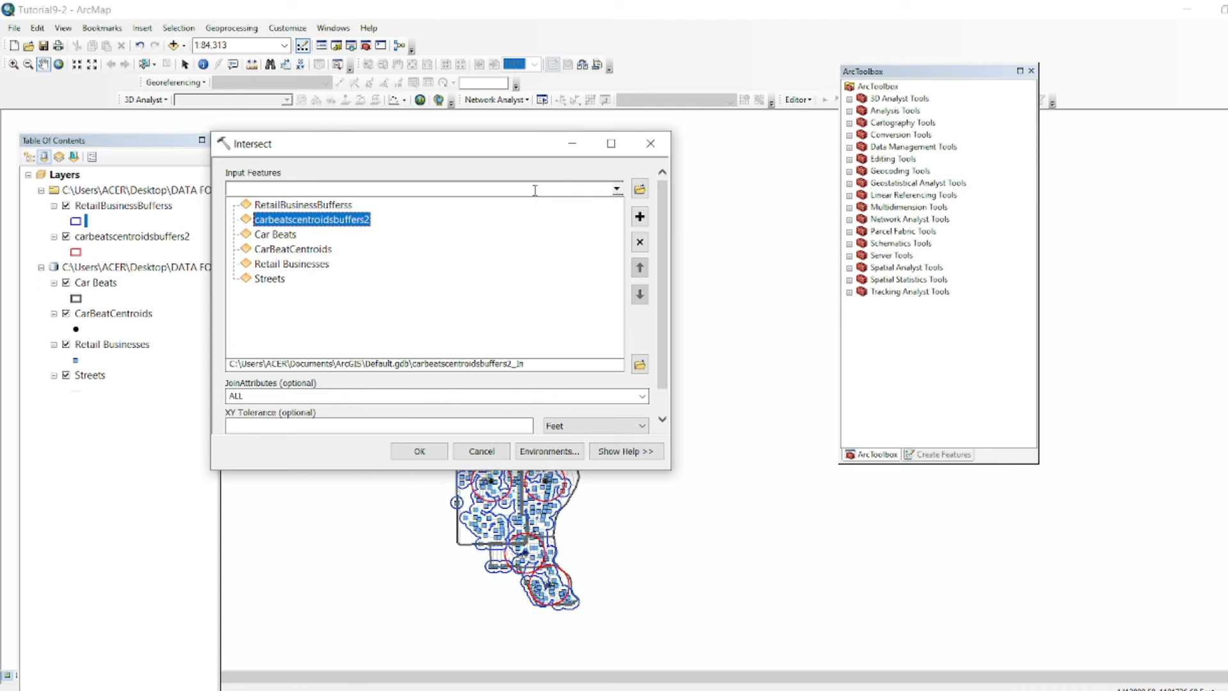
click(342, 206)
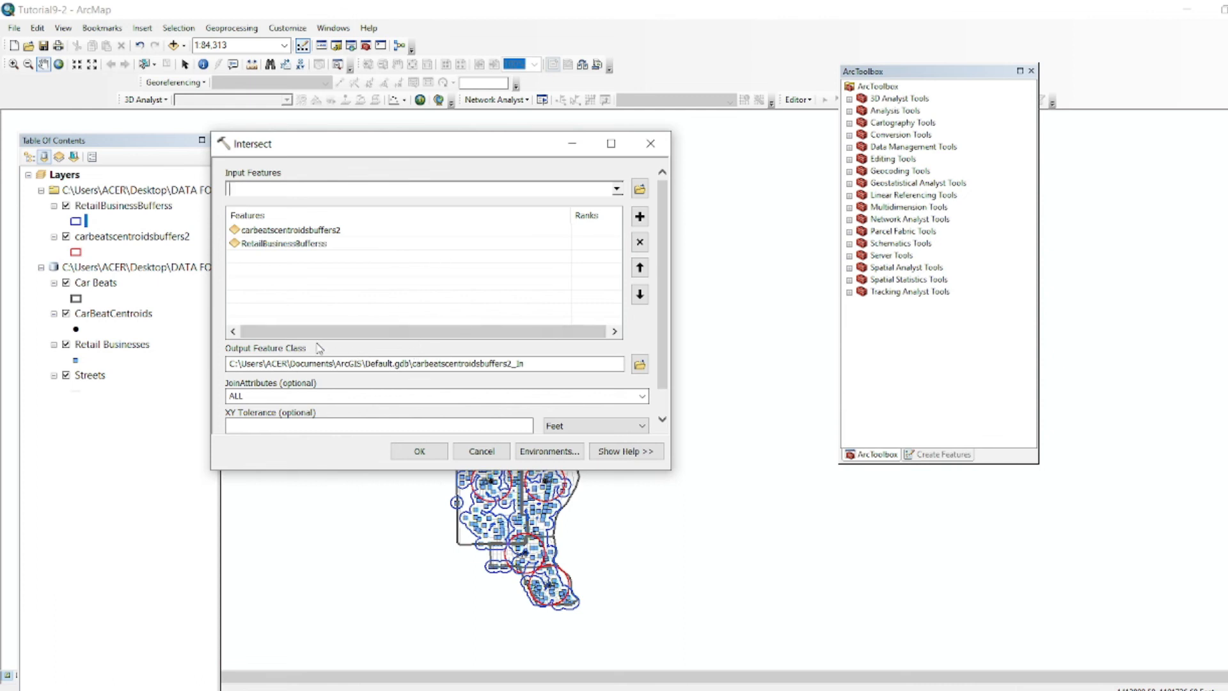
Set the intersect output feature class to BeatsBusinessIntersect1 in the MyExercises\Chapter9 folder.
click(639, 366)
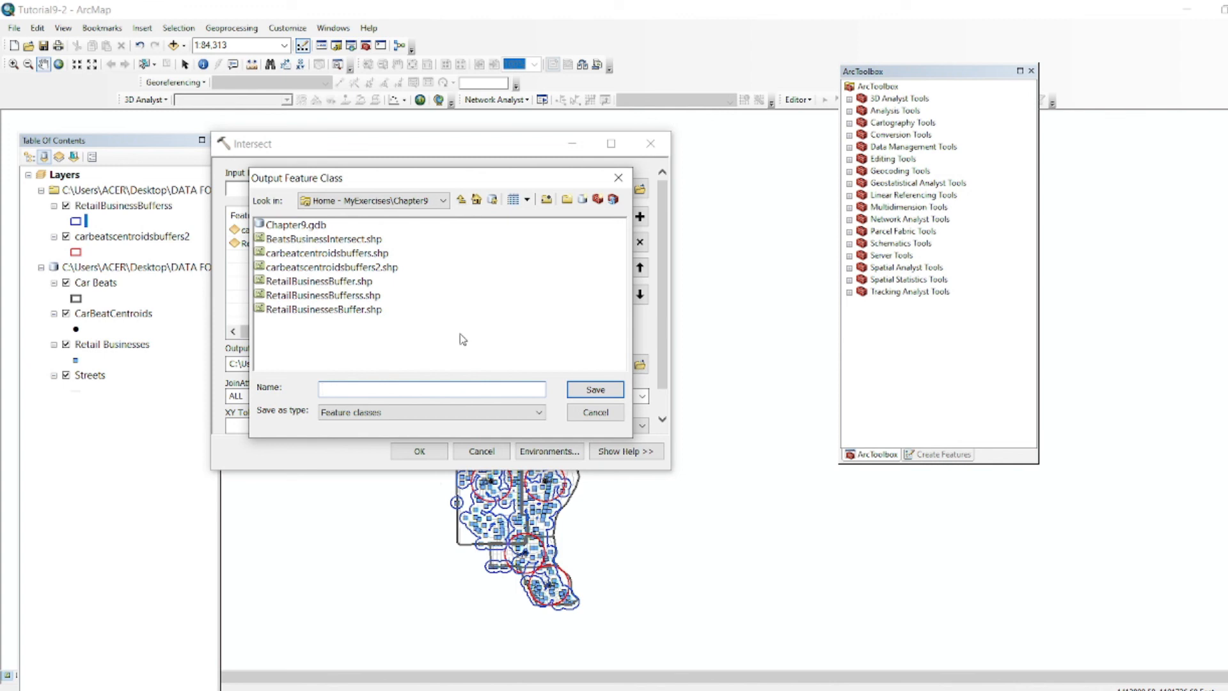
text(BeatsBusinessIntersect1)
click(587, 389)
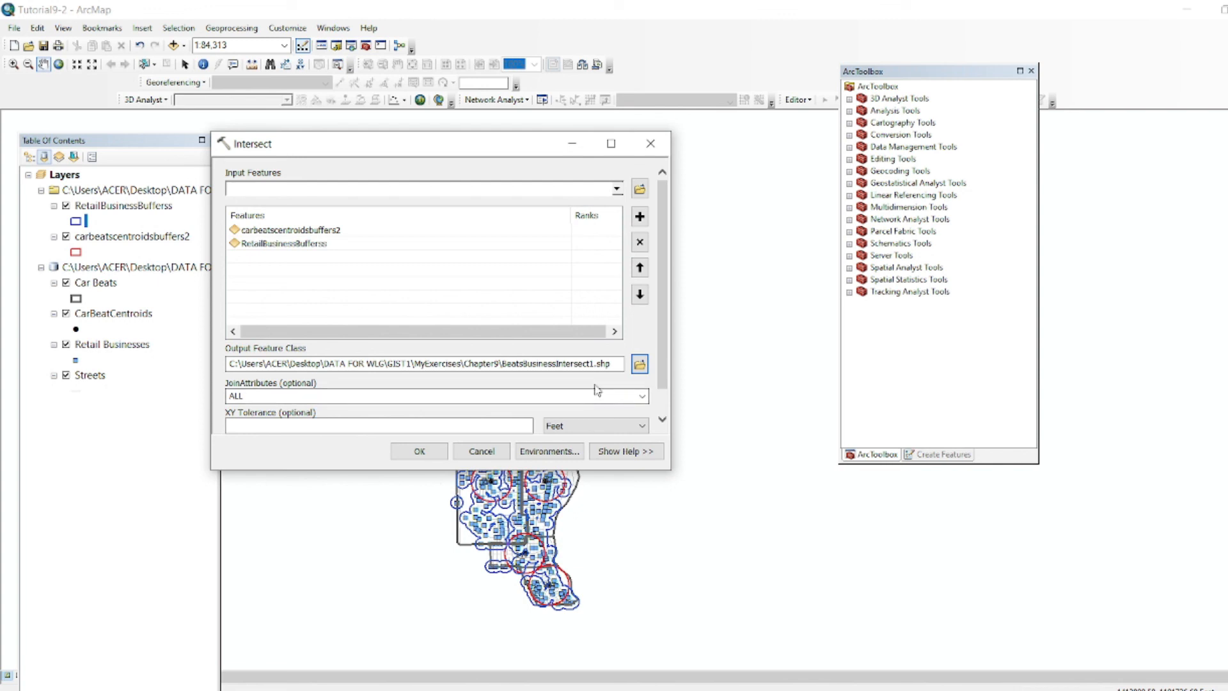
Keep the join attributes at ALL and run the Intersect tool on the two buffer layers.
click(641, 396)
click(348, 431)
scroll(455, 365, down, 1)
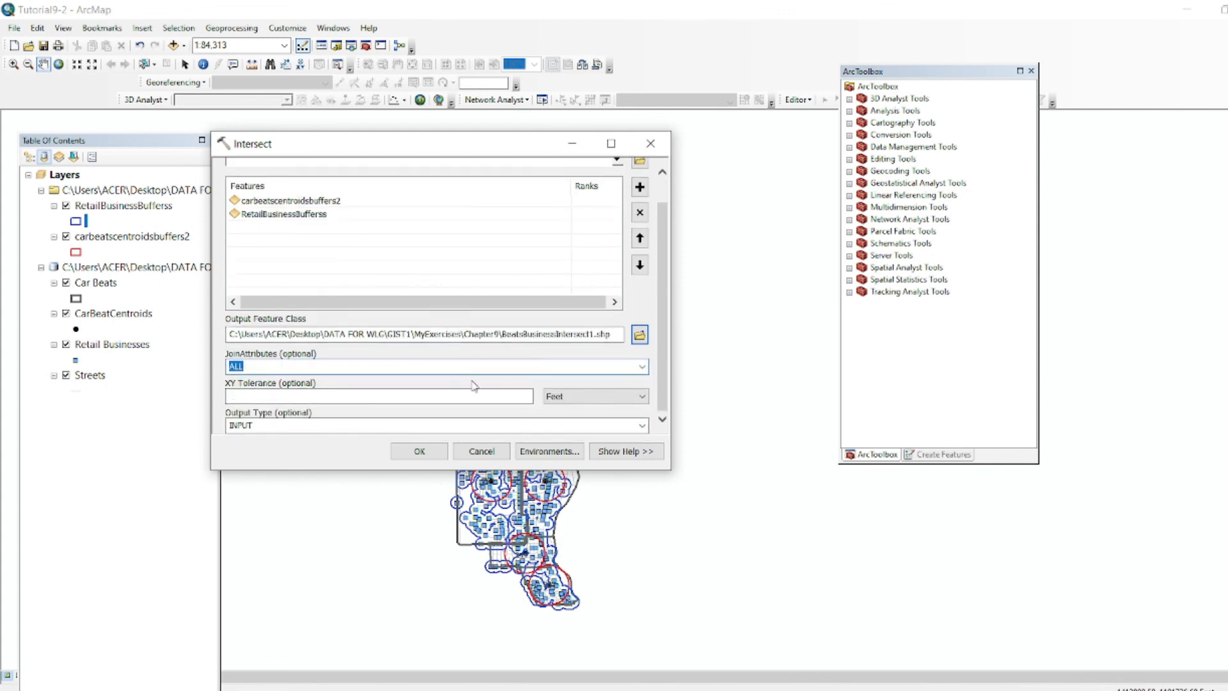
click(404, 456)
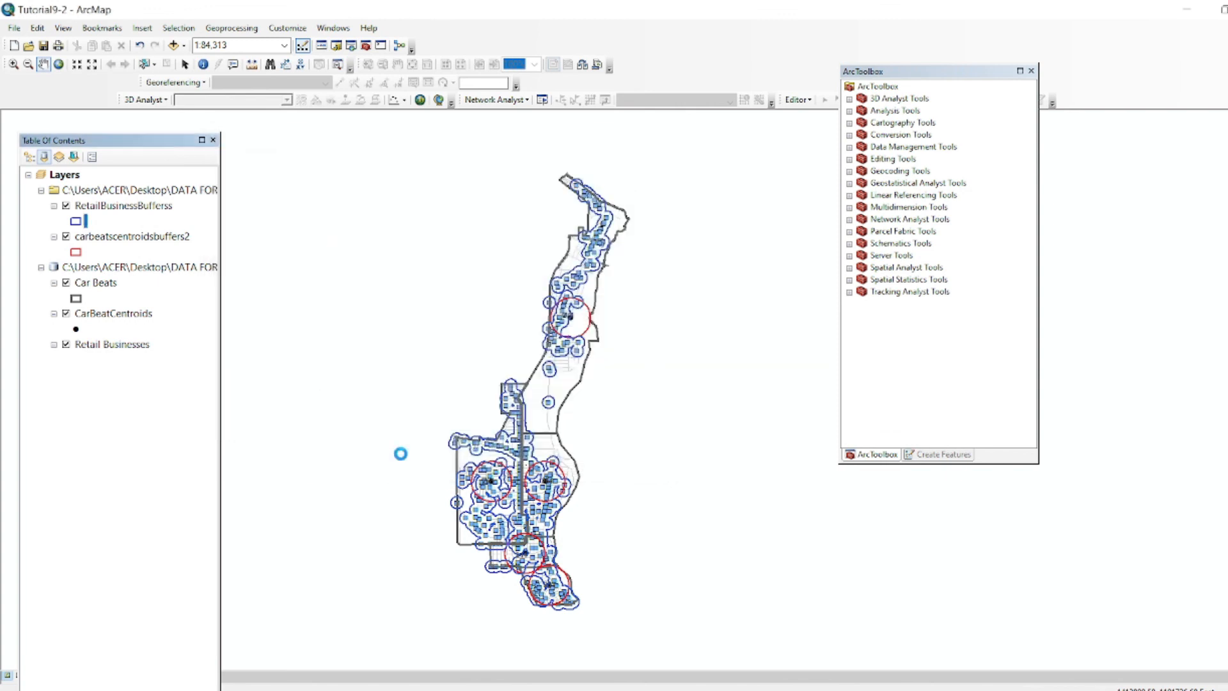